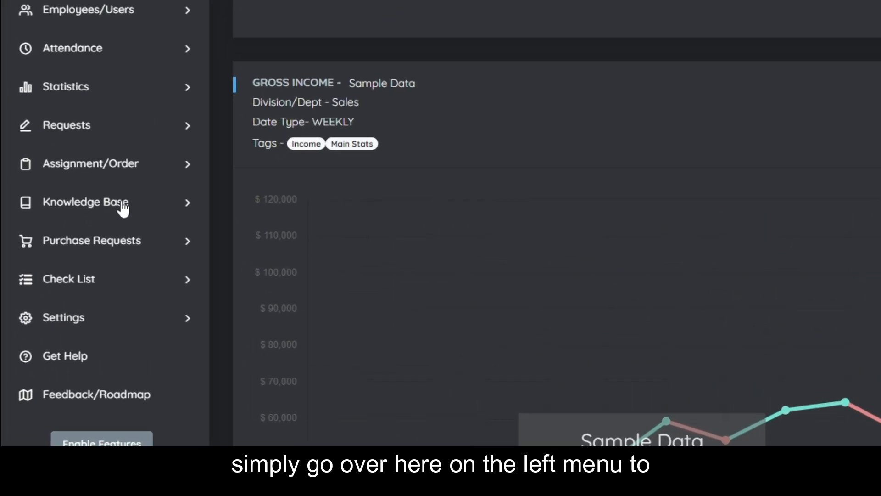
# Step: Open the page for creating a new Knowledge Base article
pyautogui.click(87, 232)
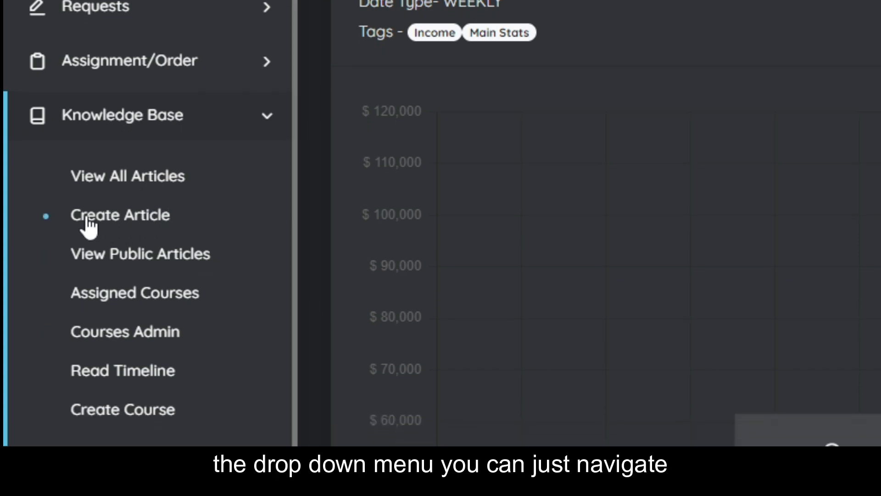
pyautogui.click(189, 223)
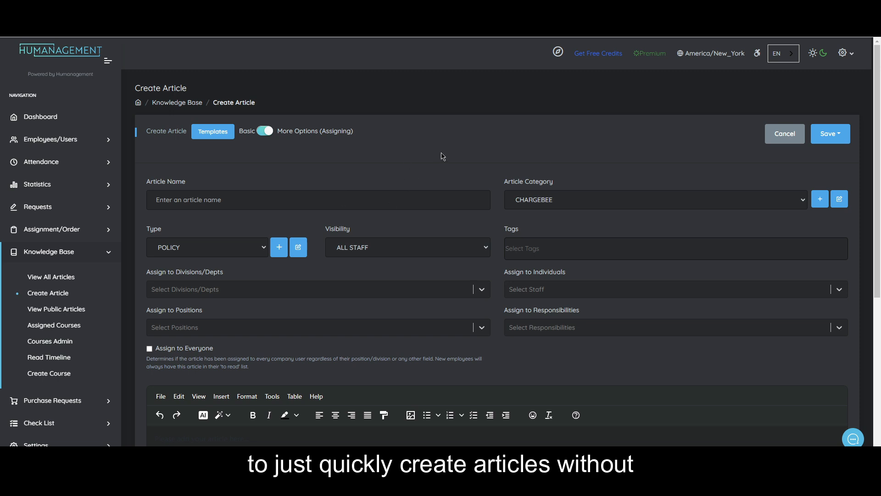
pyautogui.scroll(-1, 463, 169)
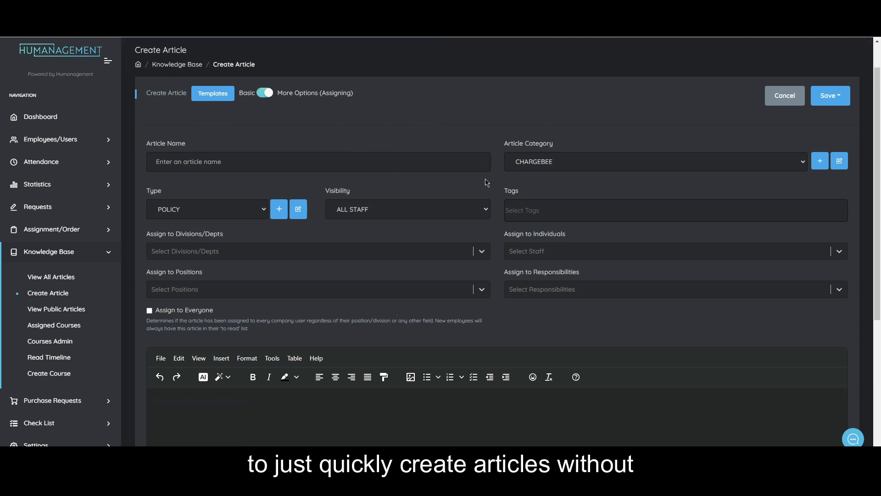
pyautogui.scroll(1, 459, 215)
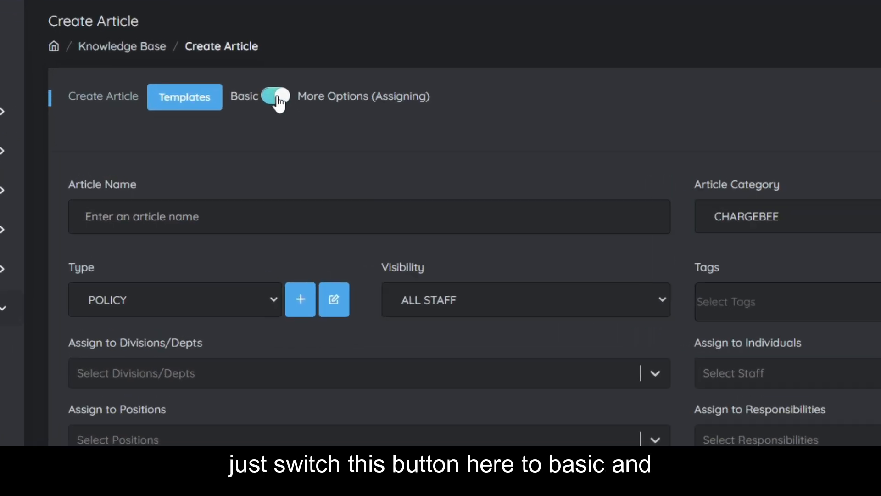
# Step: Switch the article form to Basic to check its reduced set of fields, and restore More Options (Assigning)
pyautogui.click(268, 132)
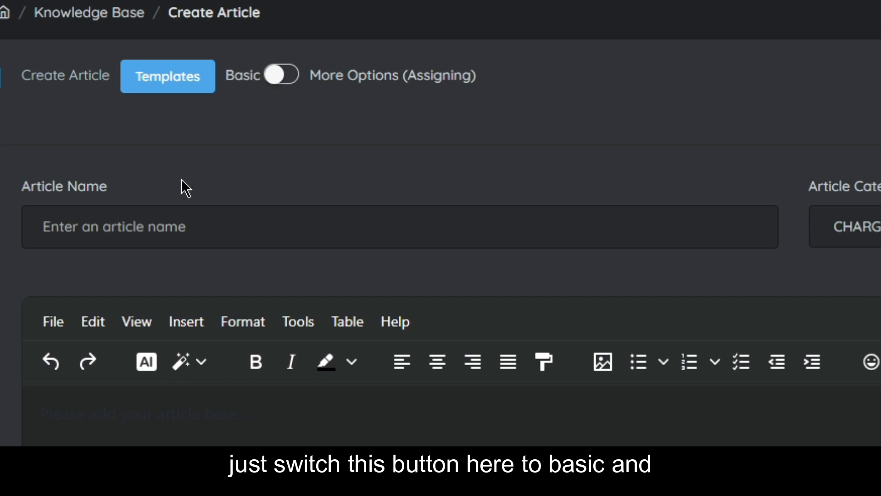
pyautogui.moveTo(23, 187); pyautogui.dragTo(533, 199)
pyautogui.click(49, 189)
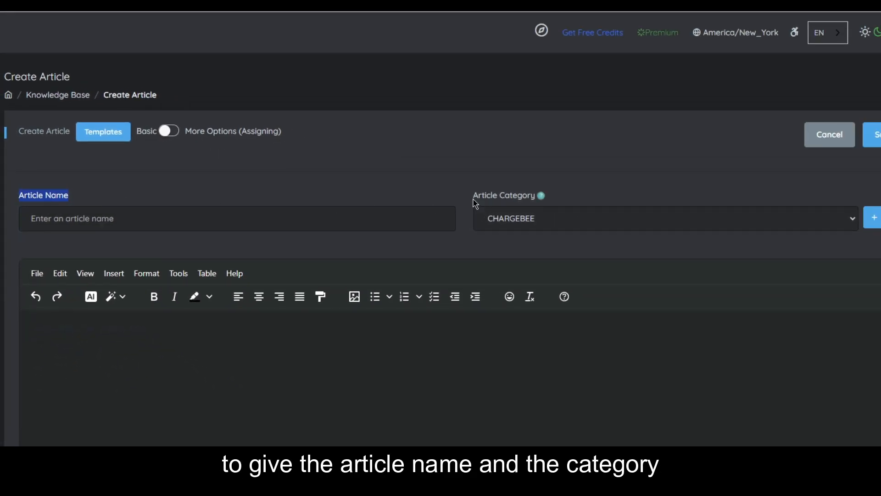
pyautogui.click(419, 161)
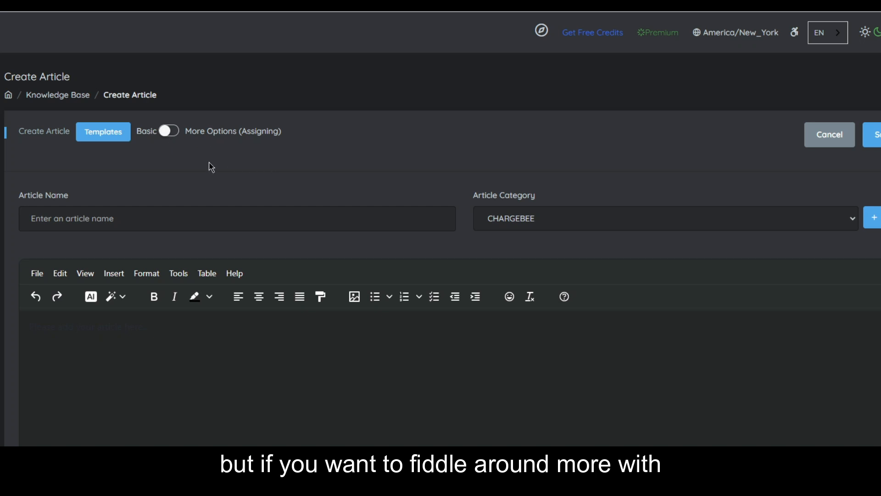
pyautogui.click(177, 134)
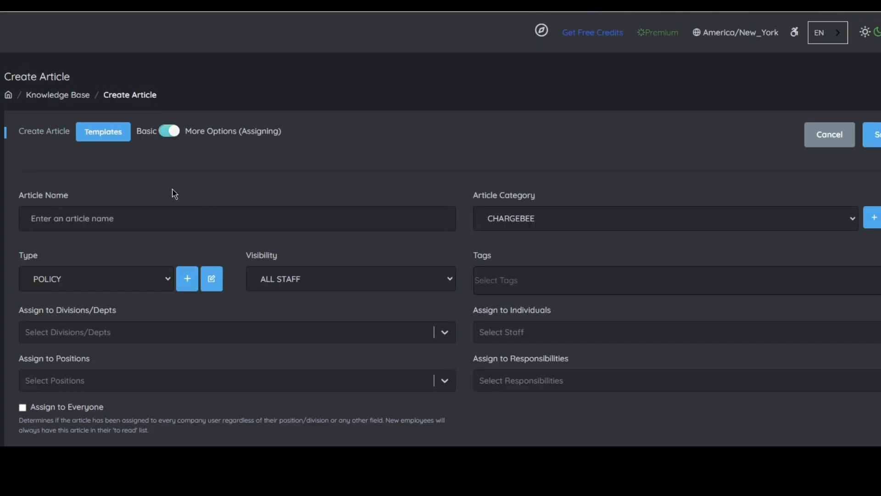
# Step: Review the extended form's fields for article name, category, type, visibility, tags and assignments, plus the editor below them
pyautogui.moveTo(19, 195); pyautogui.dragTo(147, 198)
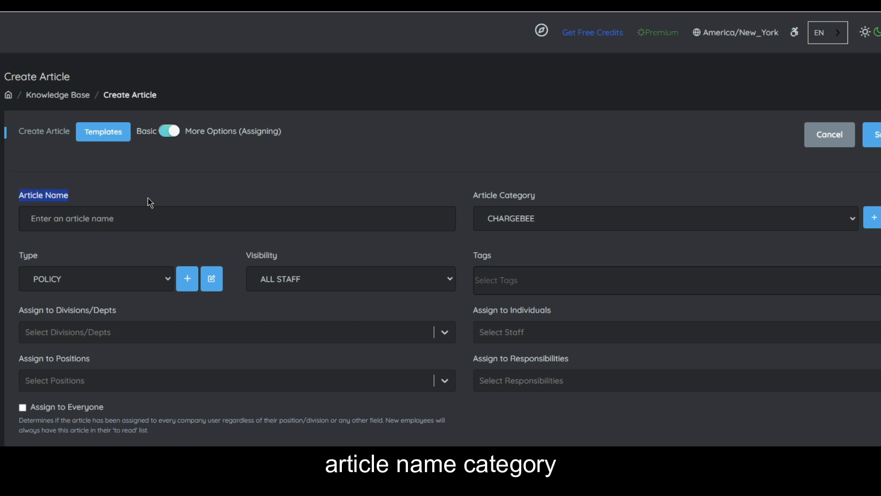
pyautogui.moveTo(471, 197); pyautogui.dragTo(488, 202)
pyautogui.click(201, 229)
pyautogui.moveTo(24, 256); pyautogui.dragTo(281, 265)
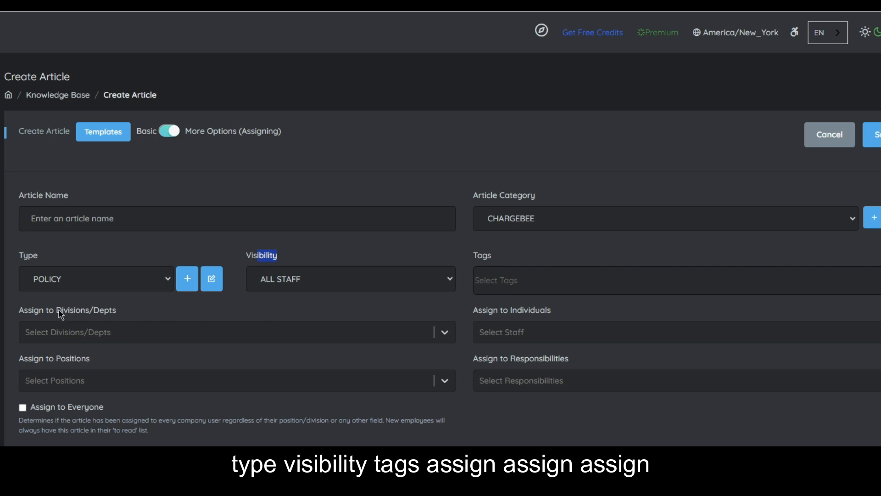
pyautogui.moveTo(44, 310); pyautogui.dragTo(142, 312)
pyautogui.moveTo(486, 313); pyautogui.dragTo(522, 313)
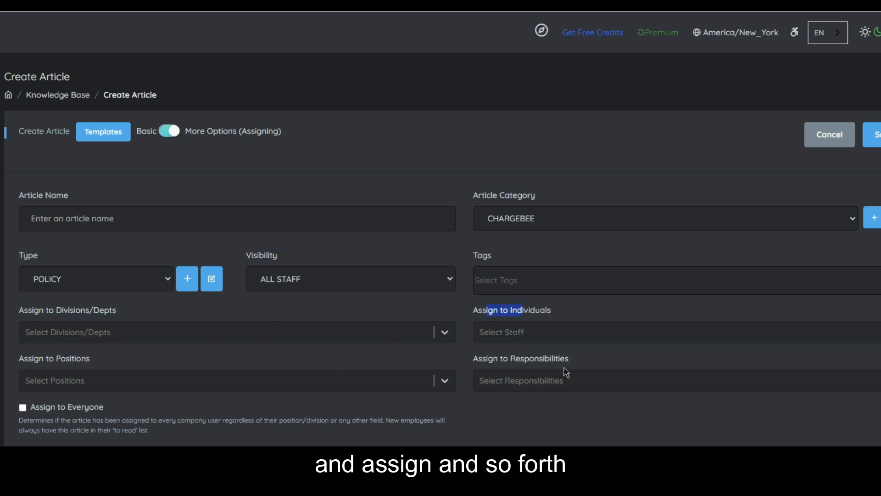
pyautogui.scroll(-3, 563, 368)
pyautogui.scroll(-4, 276, 327)
pyautogui.scroll(6, 276, 327)
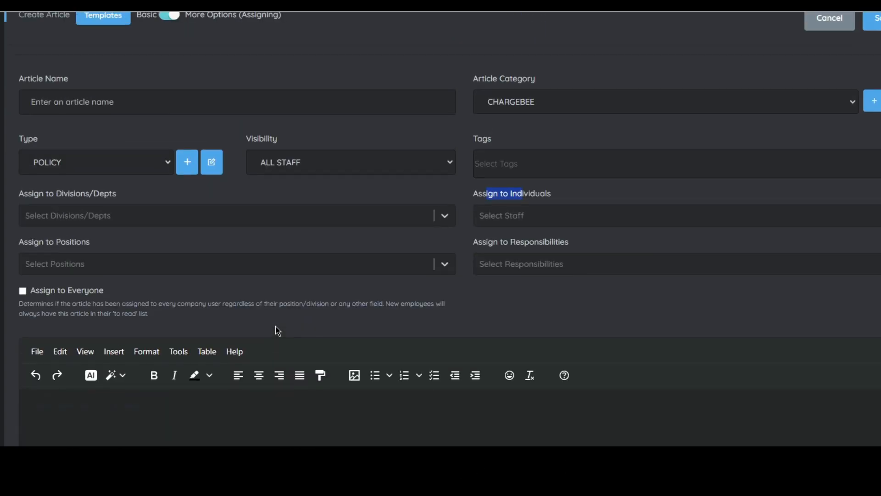
pyautogui.click(290, 177)
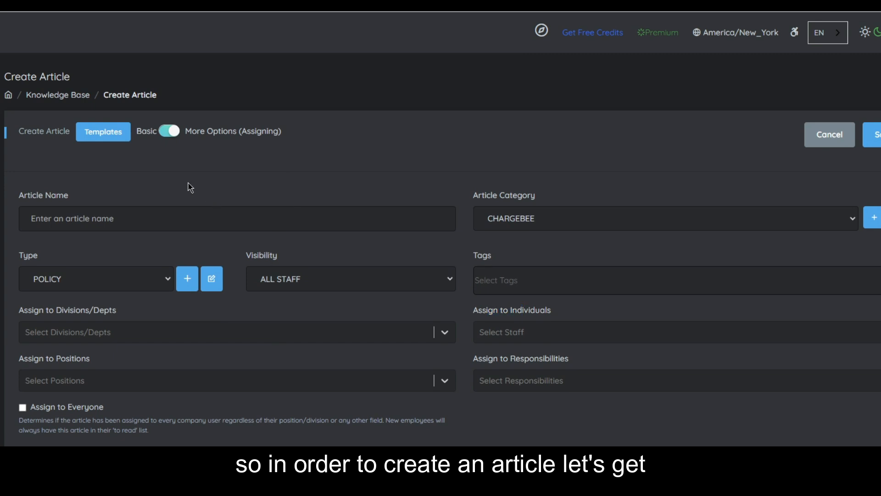
# Step: Enter "Article Name" as the name of the article
pyautogui.click(106, 218)
pyautogui.write('A')
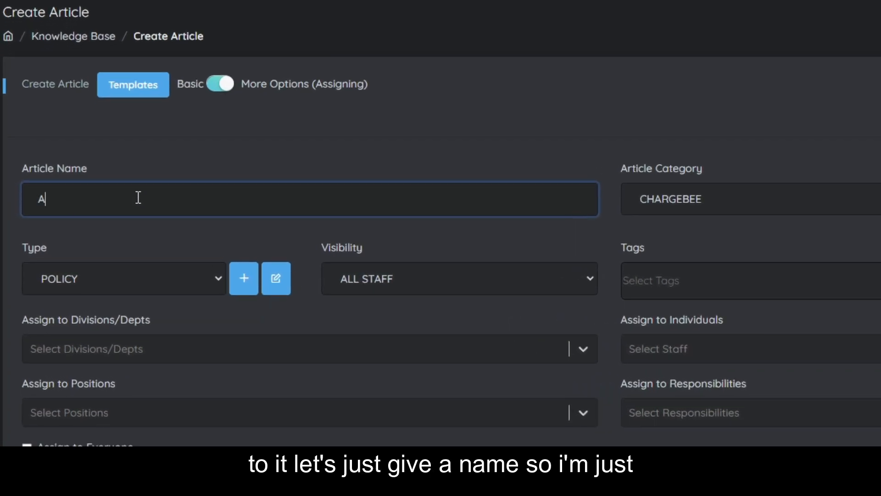
pyautogui.write('rticle Name')
pyautogui.press('Tab')
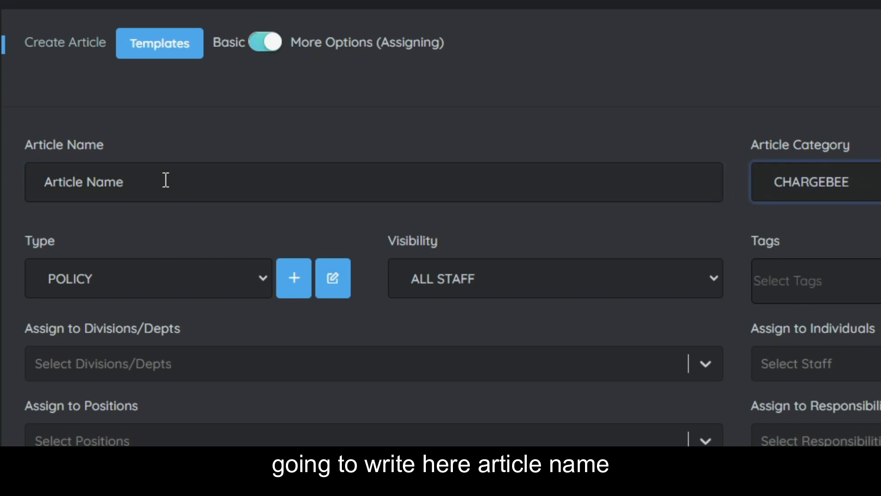
# Step: Set the article category to HATS ABOUT FINANCE
pyautogui.moveTo(738, 133); pyautogui.dragTo(851, 144)
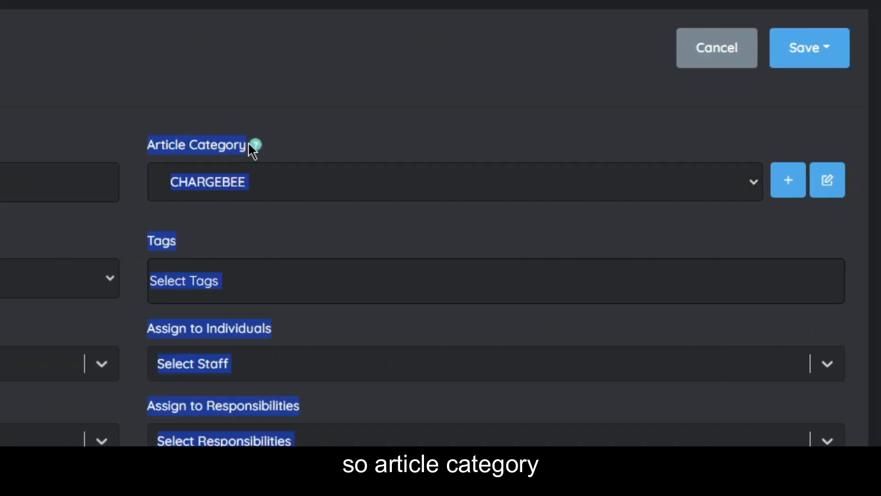
pyautogui.doubleClick(219, 124)
pyautogui.doubleClick(199, 147)
pyautogui.click(368, 129)
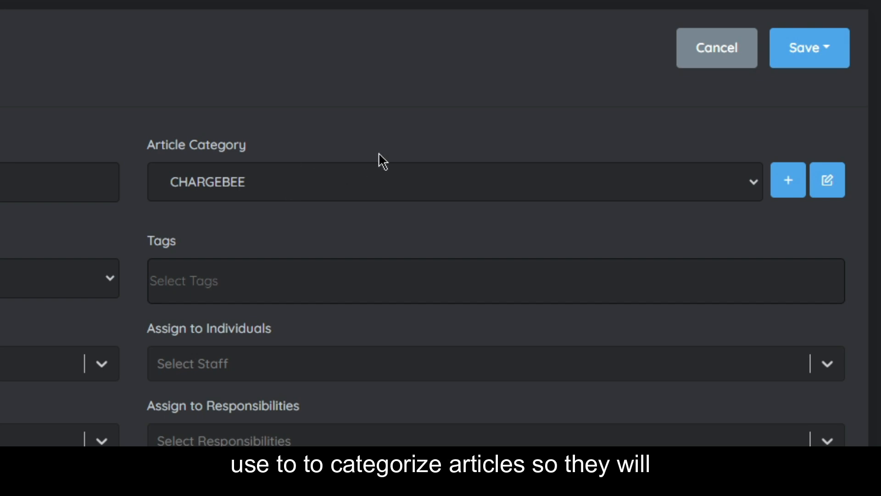
pyautogui.click(305, 190)
pyautogui.scroll(-1, 285, 239)
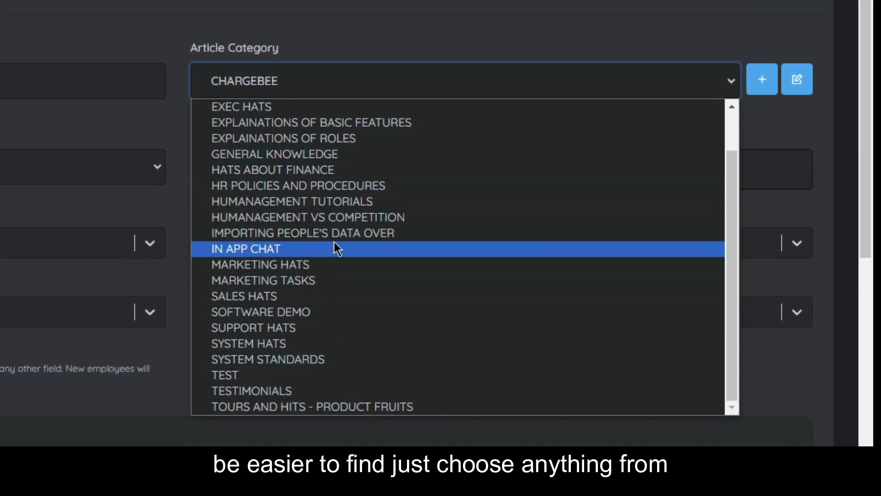
pyautogui.click(327, 171)
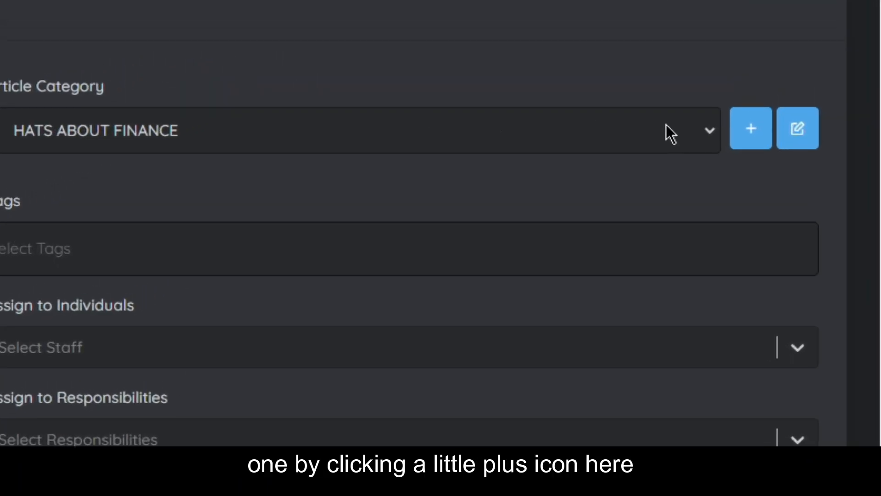
# Step: Create and save a new article category named "Test category" and check it in the article's category selection
pyautogui.click(755, 134)
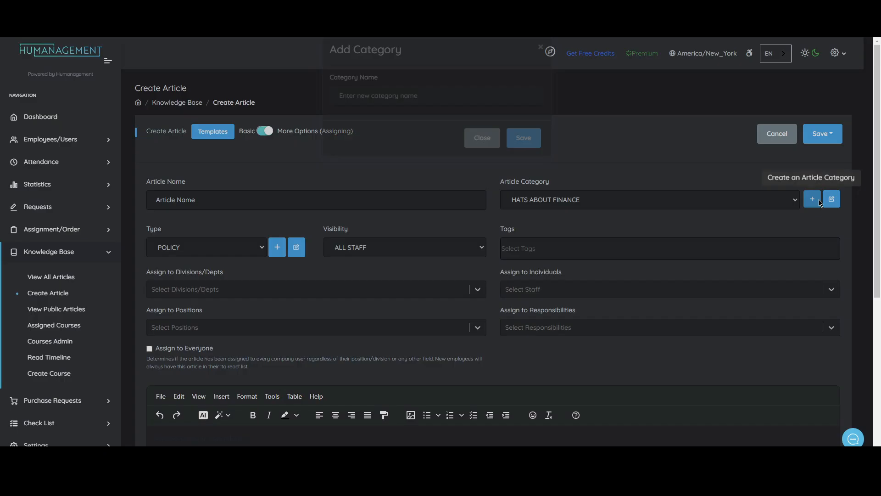
pyautogui.click(368, 114)
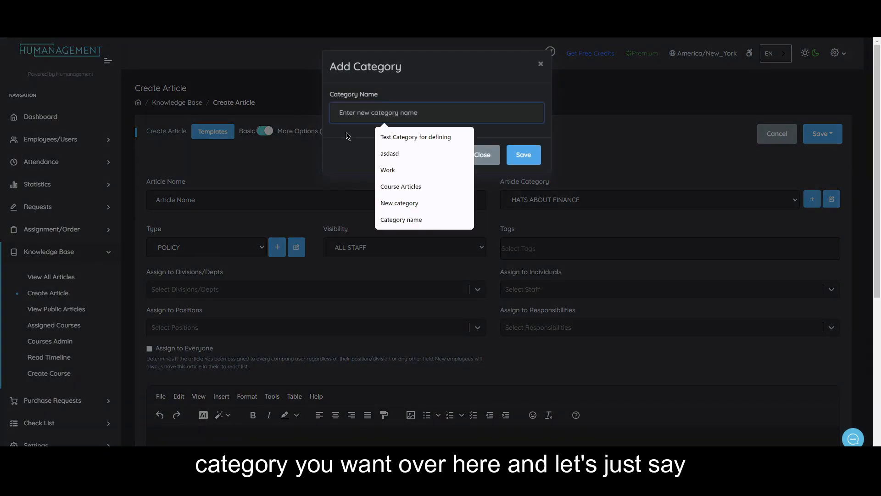
pyautogui.click(348, 136)
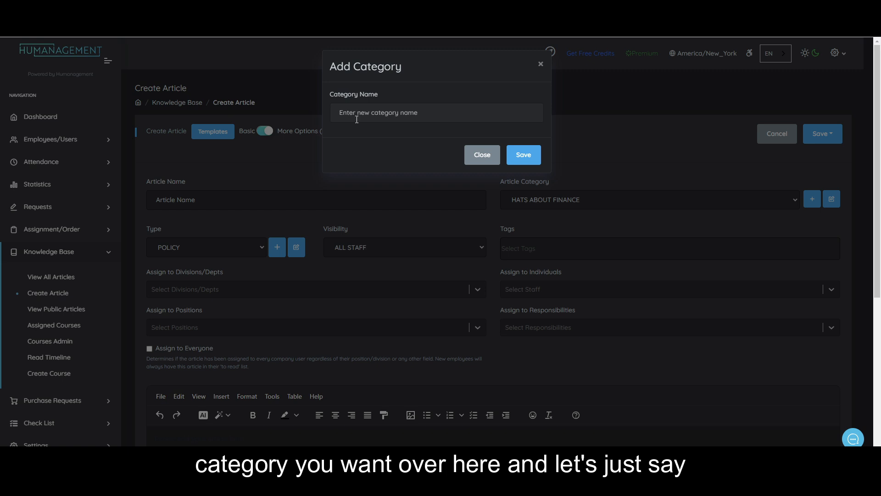
pyautogui.click(358, 120)
pyautogui.write('Test categ')
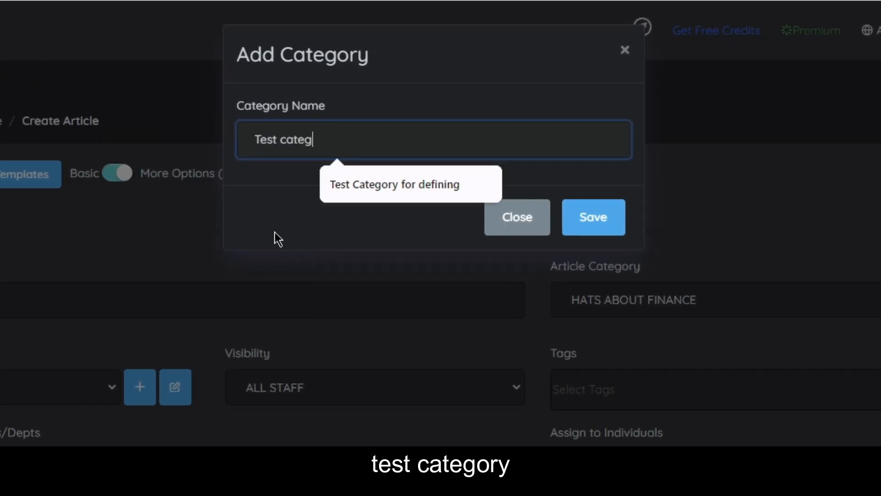
pyautogui.write('ory')
pyautogui.click(275, 233)
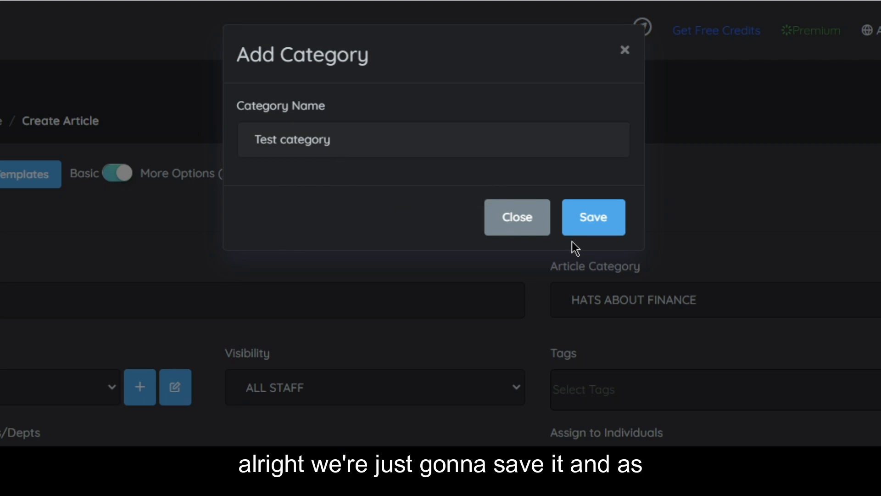
pyautogui.click(593, 218)
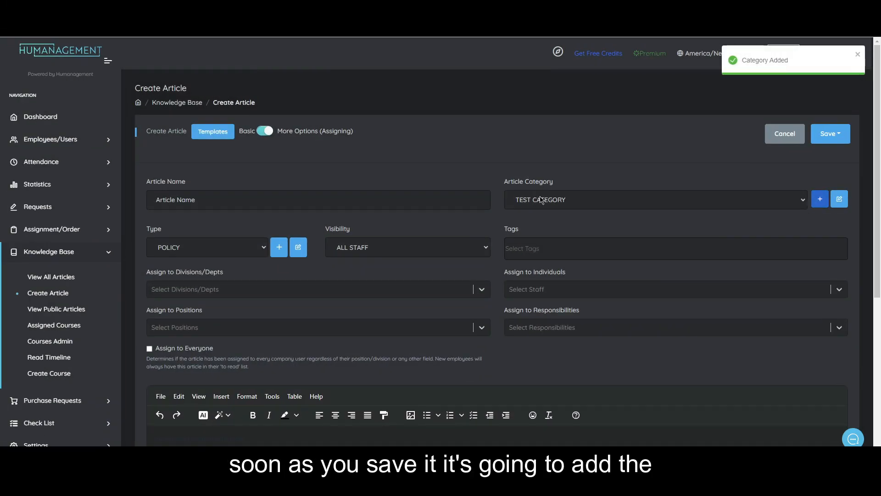
pyautogui.click(527, 202)
pyautogui.click(529, 201)
pyautogui.click(539, 189)
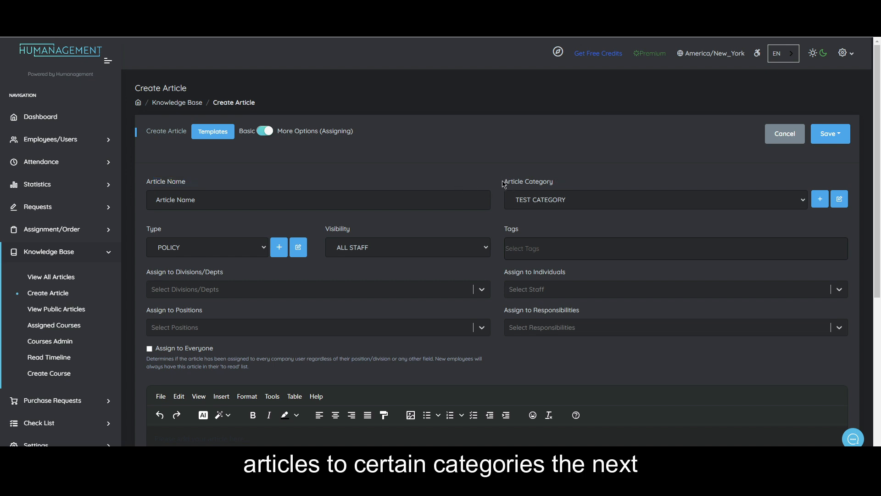
# Step: Examine the available article types, keeping POLICY as the type
pyautogui.scroll(-2, 403, 171)
pyautogui.scroll(1, 159, 161)
pyautogui.moveTo(147, 184)
pyautogui.mouseDown()
pyautogui.moveTo(157, 183)
pyautogui.moveTo(149, 172)
pyautogui.mouseUp()
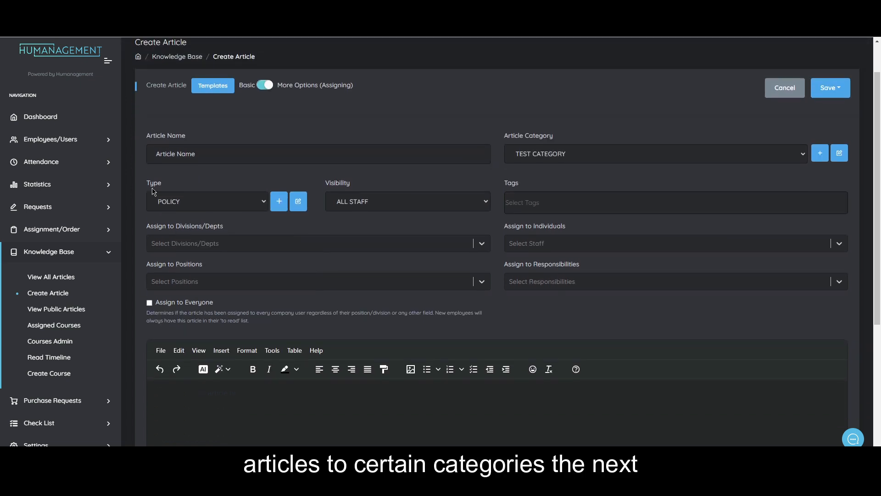
pyautogui.click(166, 173)
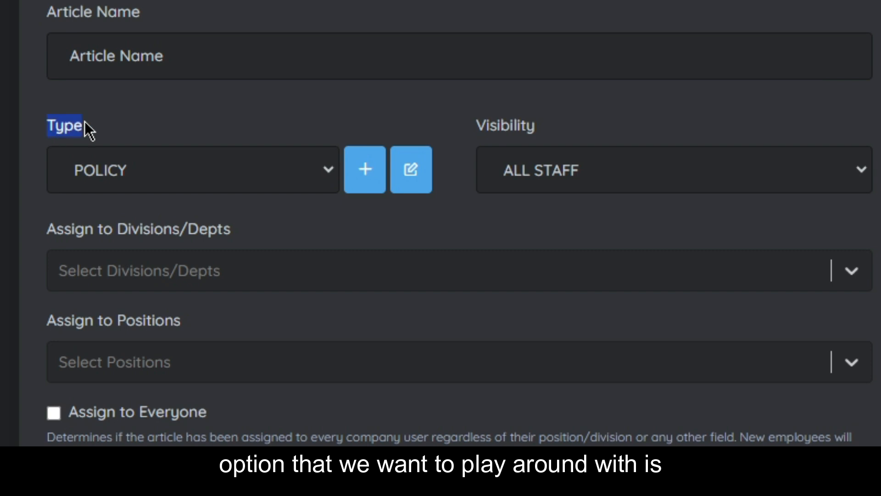
pyautogui.click(161, 173)
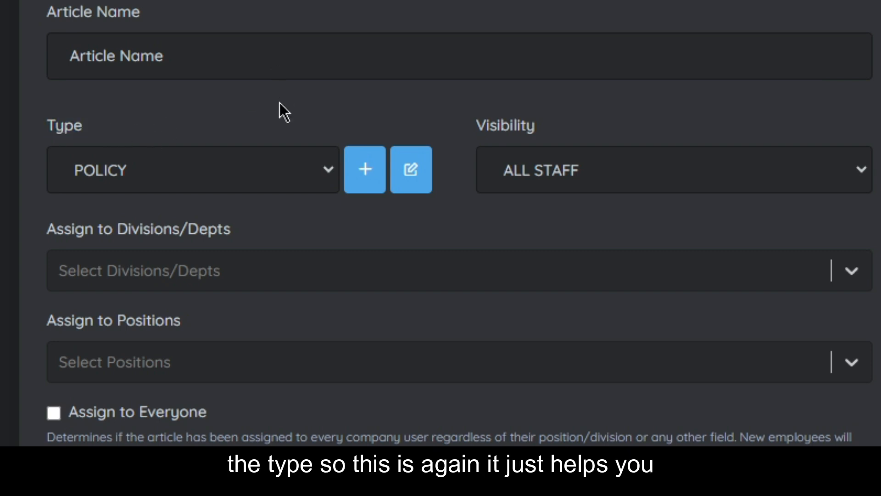
pyautogui.scroll(1, 368, 106)
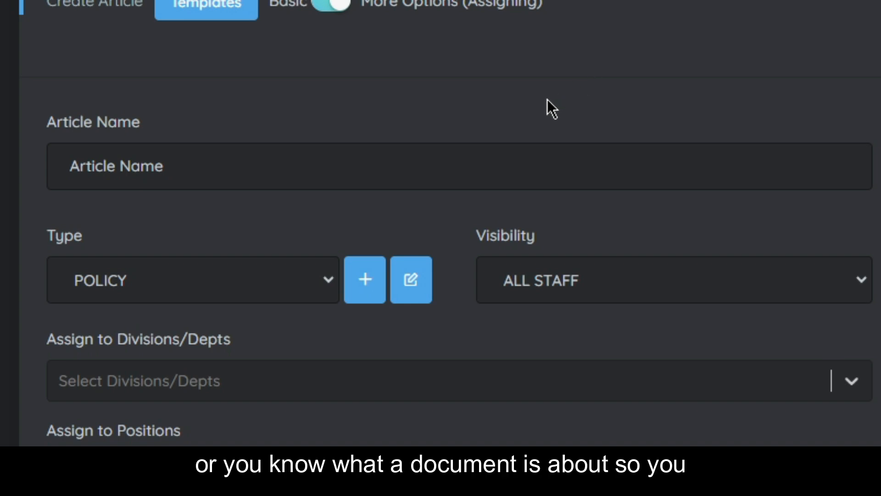
pyautogui.click(225, 275)
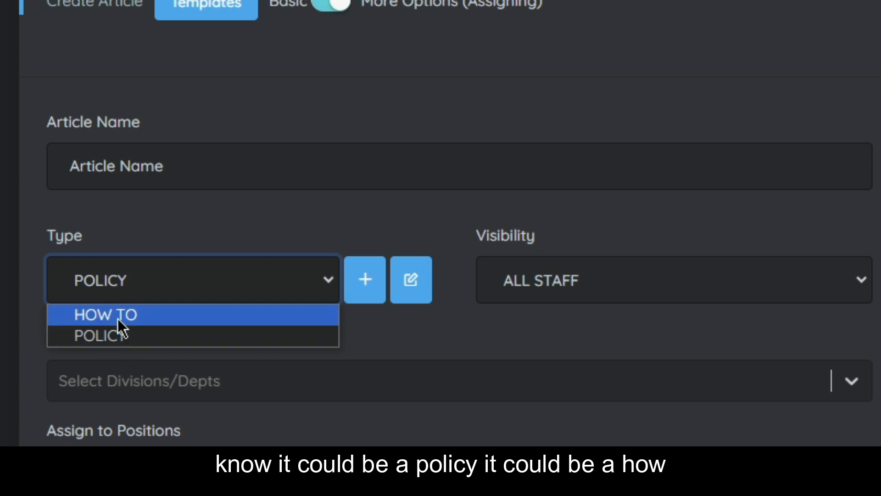
pyautogui.click(192, 249)
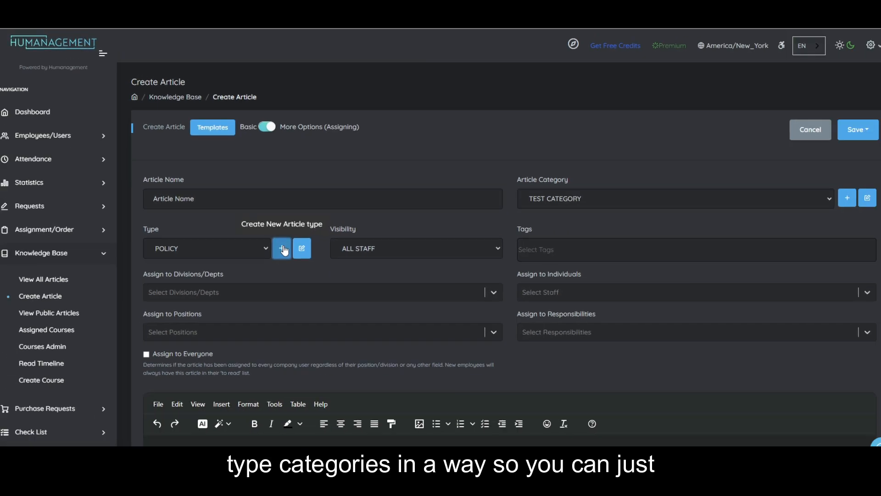
pyautogui.click(283, 249)
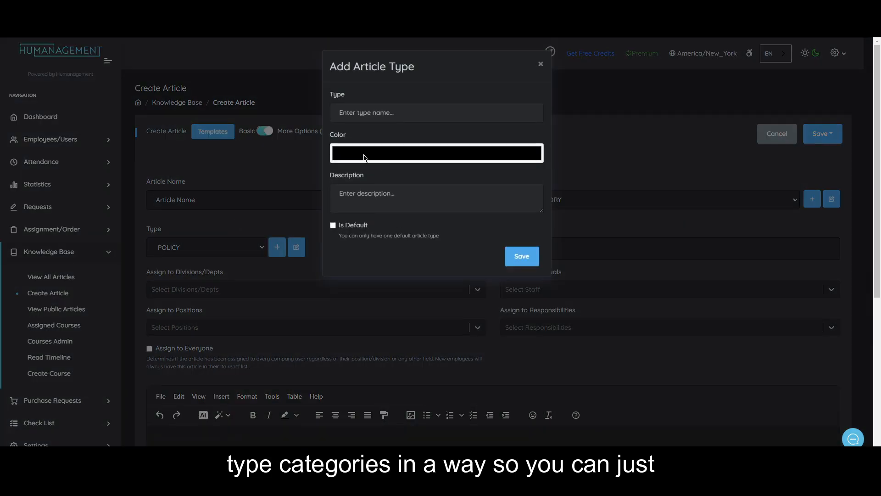
pyautogui.click(362, 113)
pyautogui.click(340, 149)
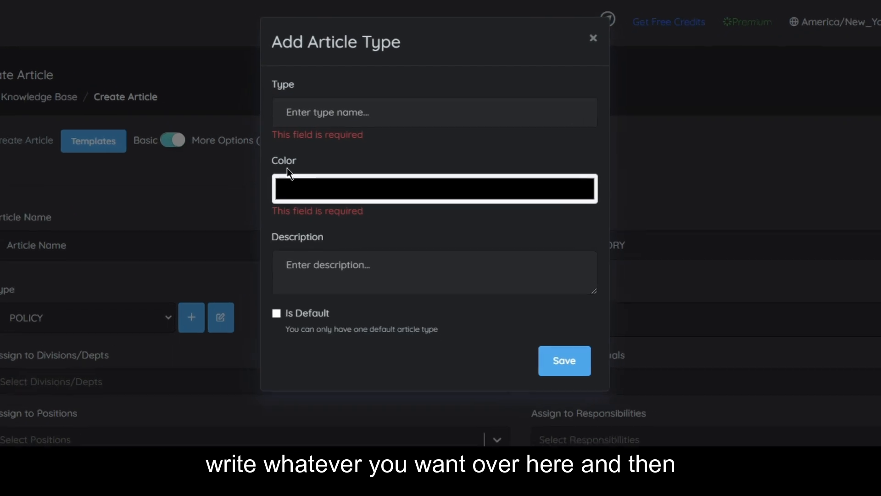
pyautogui.click(290, 188)
pyautogui.click(290, 189)
pyautogui.click(290, 189)
pyautogui.click(363, 230)
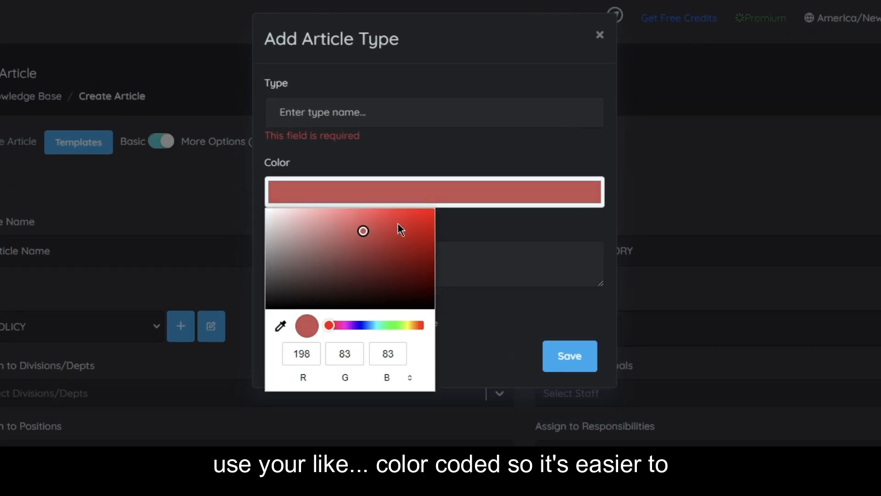
pyautogui.moveTo(398, 224)
pyautogui.mouseDown()
pyautogui.moveTo(328, 263)
pyautogui.moveTo(361, 275)
pyautogui.moveTo(358, 263)
pyautogui.mouseUp()
pyautogui.click(415, 151)
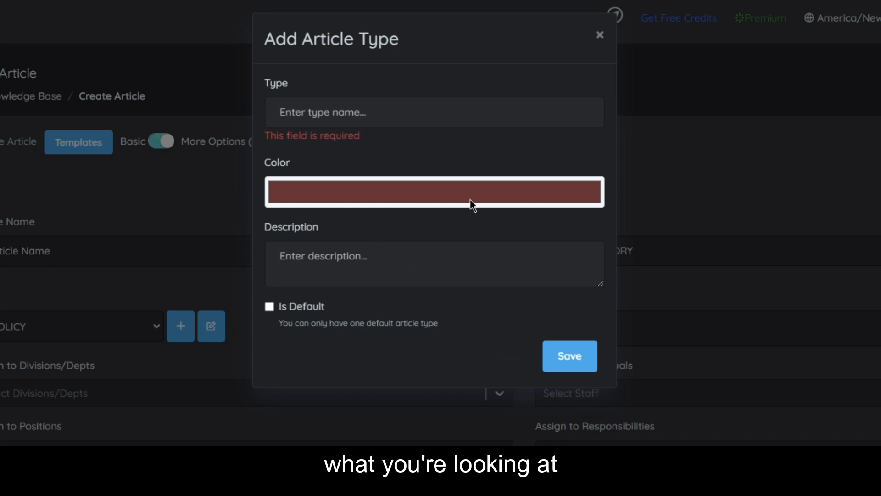
pyautogui.moveTo(305, 242); pyautogui.dragTo(387, 299)
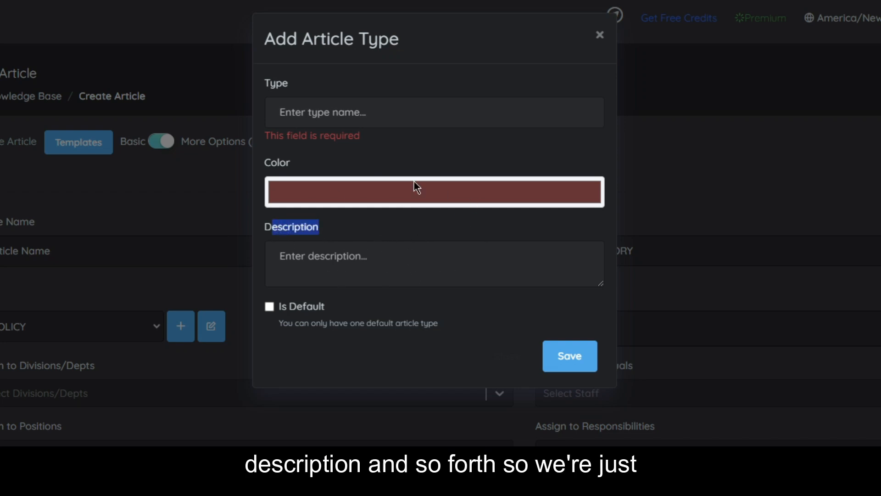
pyautogui.click(600, 35)
# Step: Set the article's type to HOW TO
pyautogui.click(138, 326)
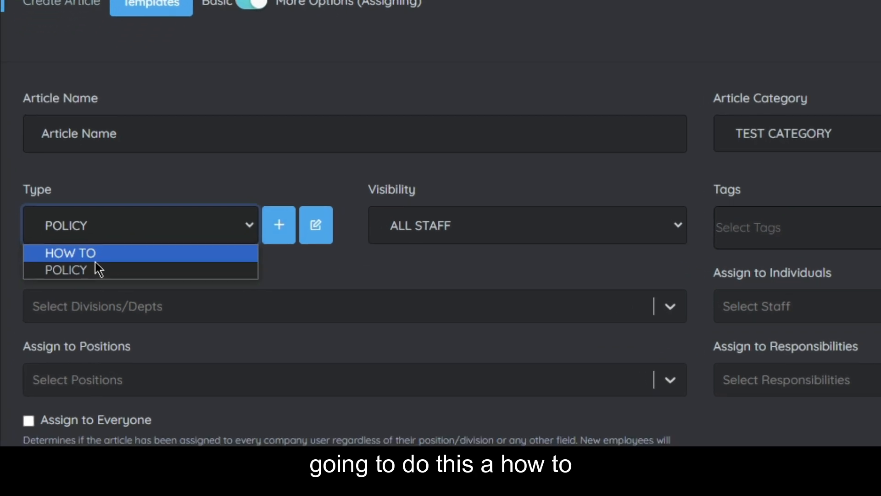
pyautogui.click(82, 253)
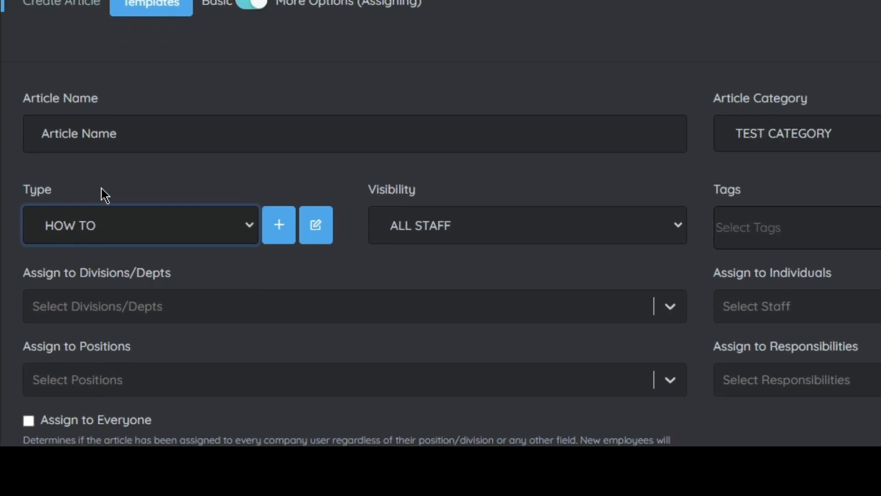
pyautogui.moveTo(16, 192); pyautogui.dragTo(73, 195)
pyautogui.click(69, 193)
pyautogui.click(67, 189)
pyautogui.click(71, 190)
pyautogui.click(73, 194)
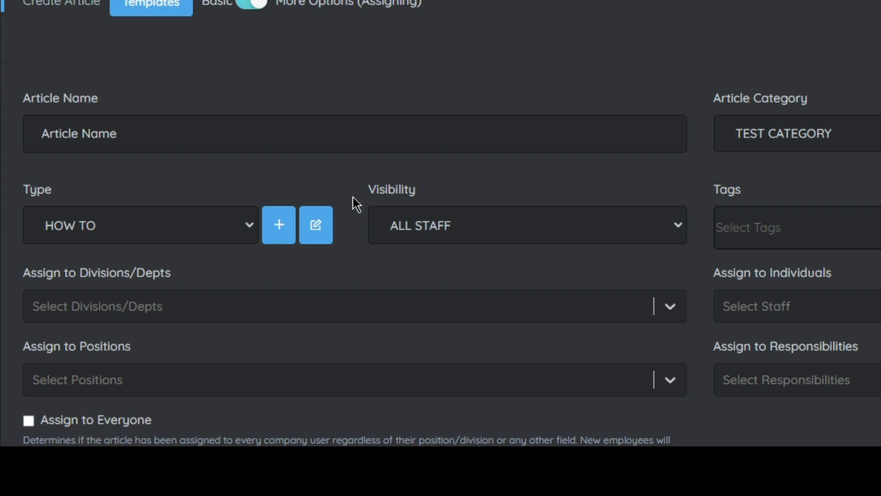
pyautogui.moveTo(368, 189); pyautogui.dragTo(412, 193)
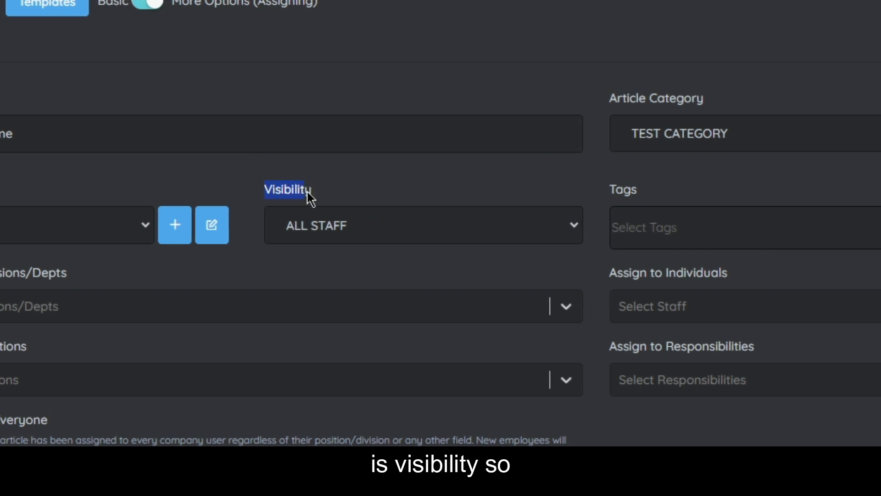
pyautogui.click(234, 179)
pyautogui.click(93, 140)
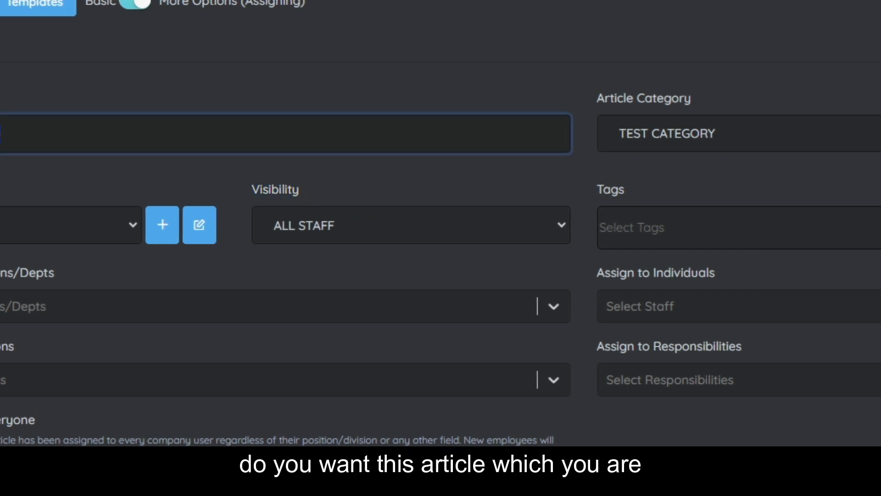
# Step: Set the article's visibility to ASSIGNED ONLY
pyautogui.click(318, 233)
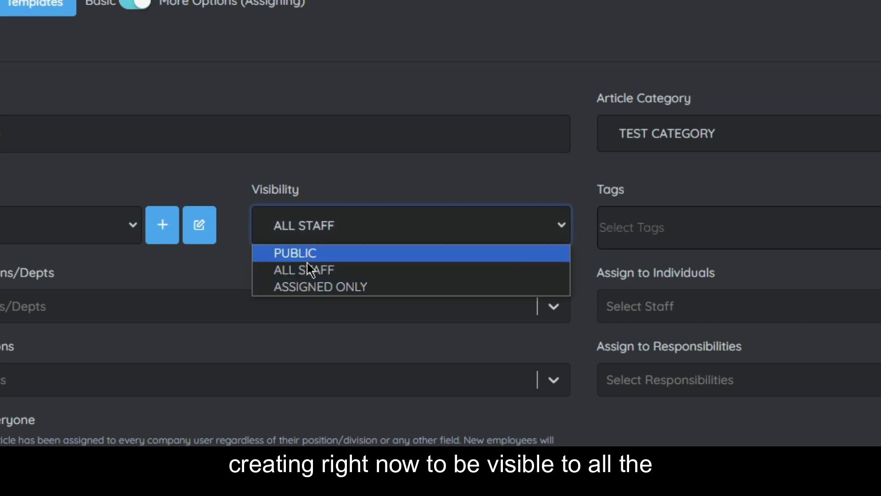
pyautogui.click(303, 292)
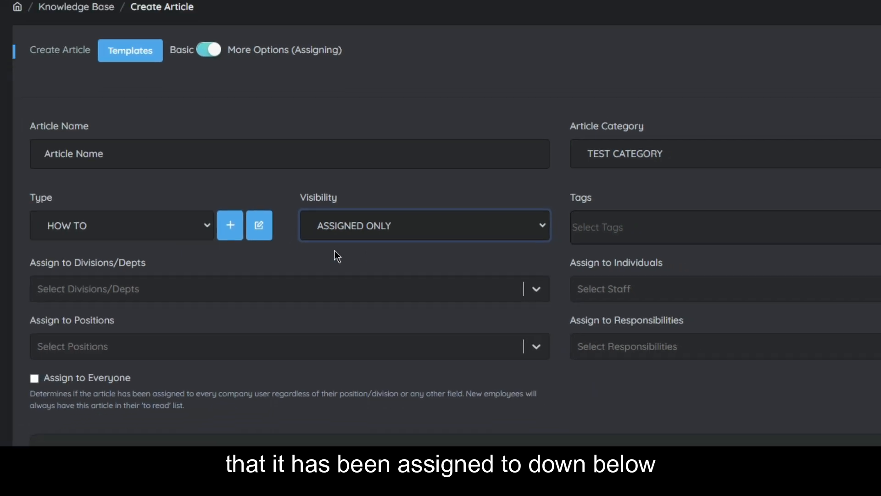
pyautogui.scroll(-2, 297, 265)
pyautogui.moveTo(43, 194); pyautogui.dragTo(662, 289)
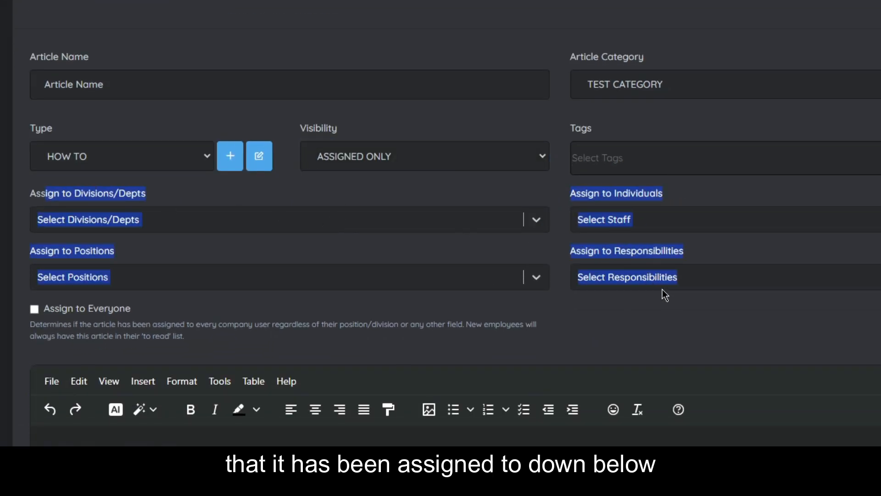
pyautogui.click(559, 296)
pyautogui.scroll(2, 468, 262)
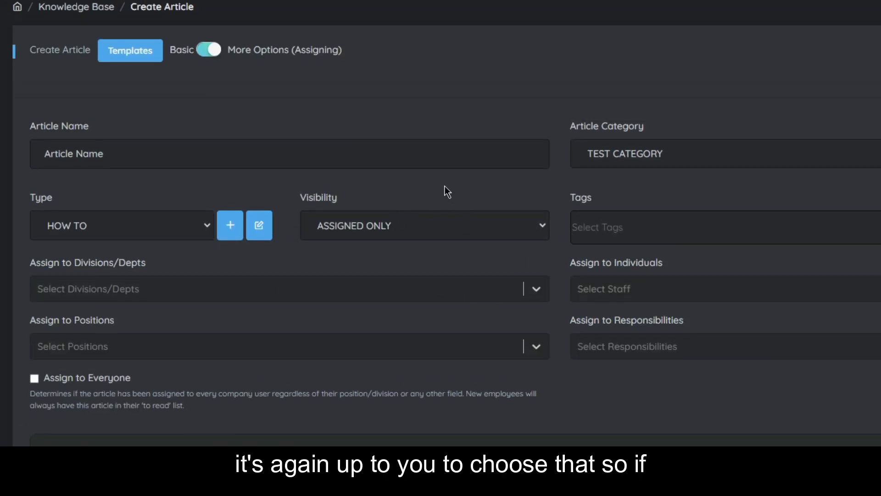
pyautogui.moveTo(295, 195); pyautogui.dragTo(377, 198)
pyautogui.click(377, 199)
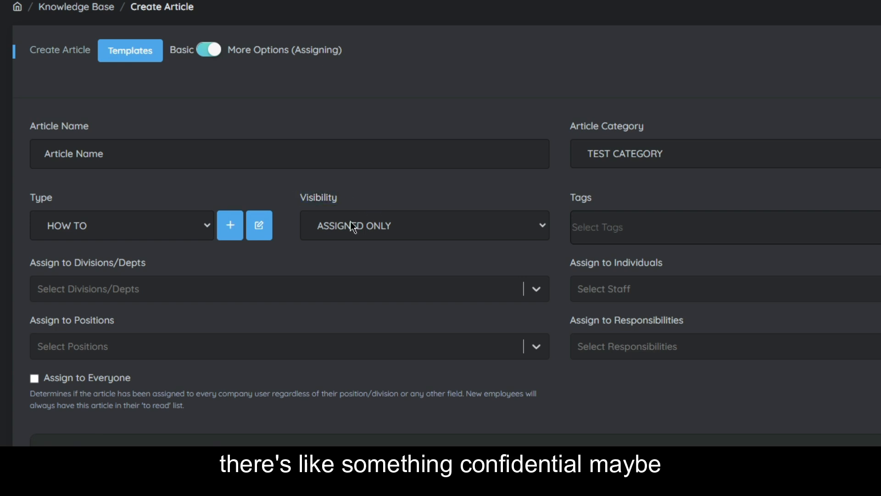
pyautogui.click(354, 226)
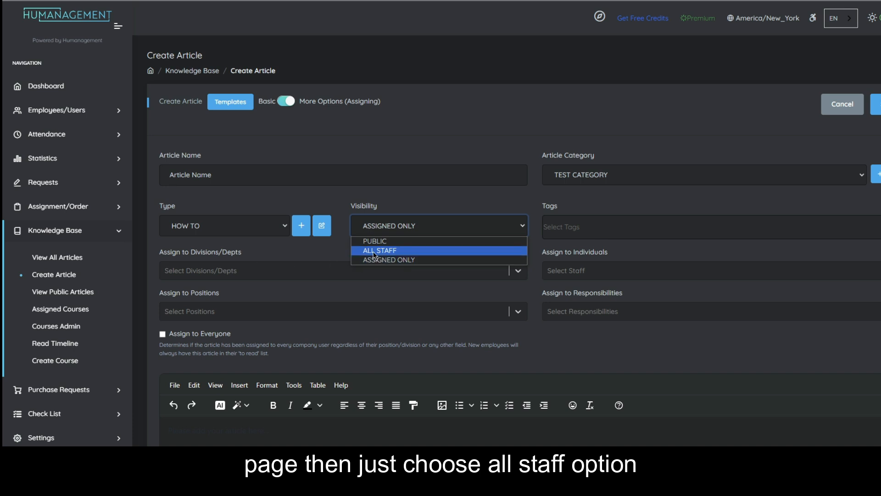
pyautogui.click(406, 201)
pyautogui.moveTo(166, 173); pyautogui.dragTo(263, 187)
pyautogui.click(237, 199)
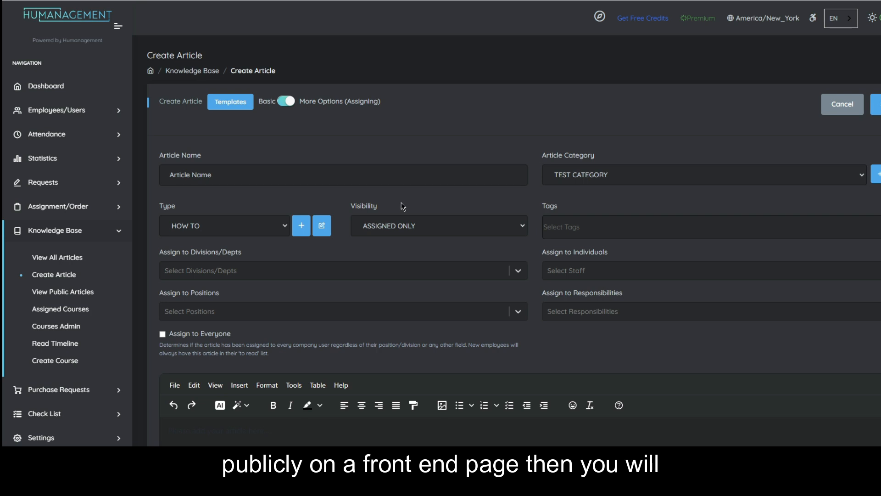
# Step: Set the article's visibility to PUBLIC
pyautogui.click(367, 225)
pyautogui.click(373, 237)
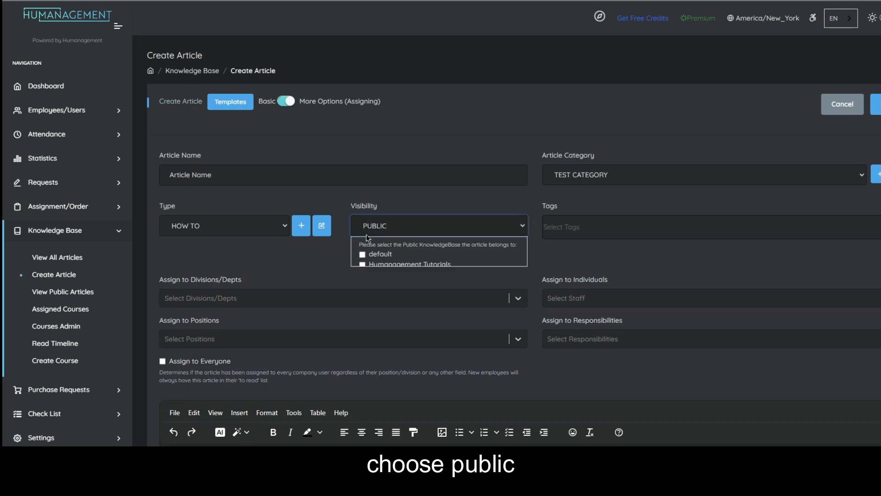
pyautogui.doubleClick(354, 207)
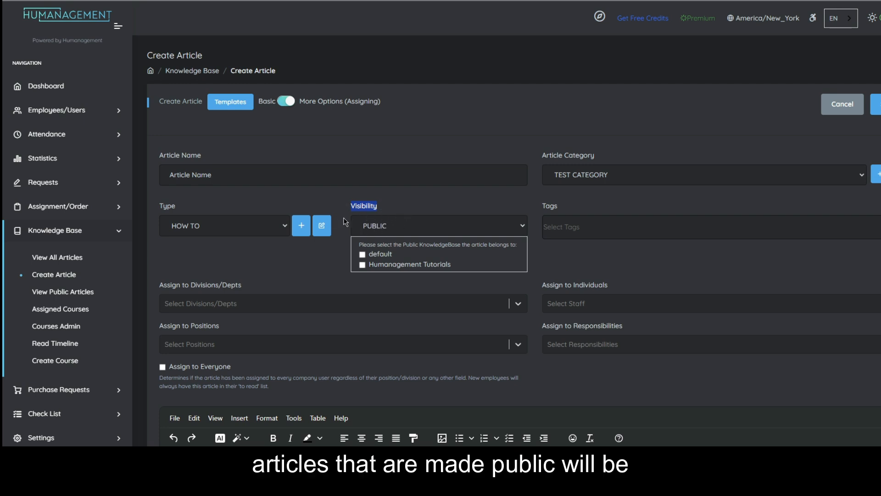
# Step: Open the public articles page separately from the article form and examine its articles by category
pyautogui.rightClick(57, 292)
pyautogui.click(79, 303)
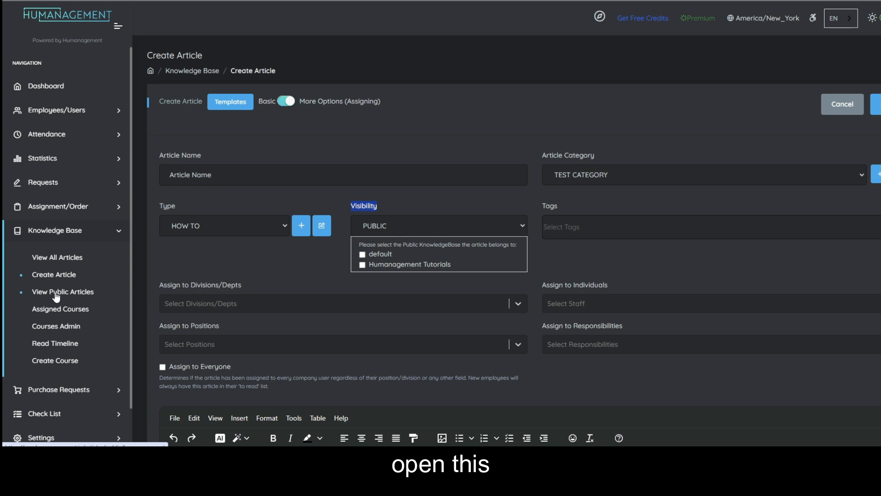
pyautogui.click(66, 294)
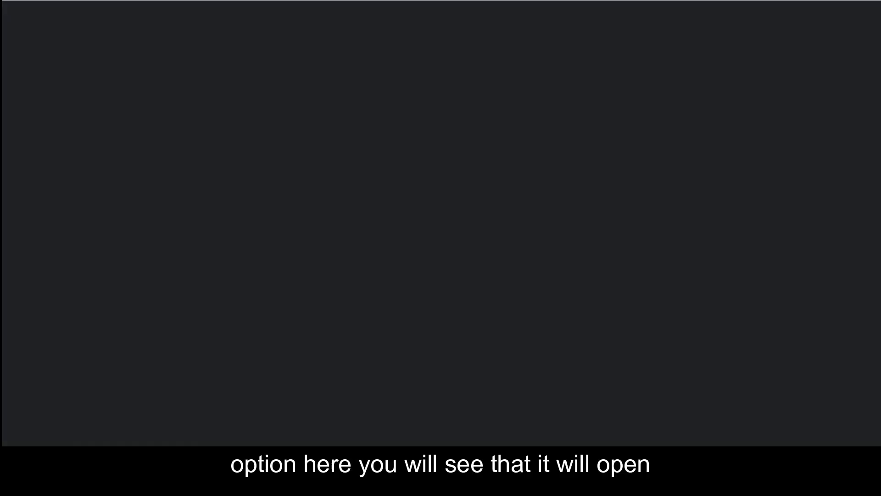
pyautogui.scroll(-2, 429, 175)
pyautogui.scroll(2, 440, 173)
pyautogui.scroll(-2, 459, 183)
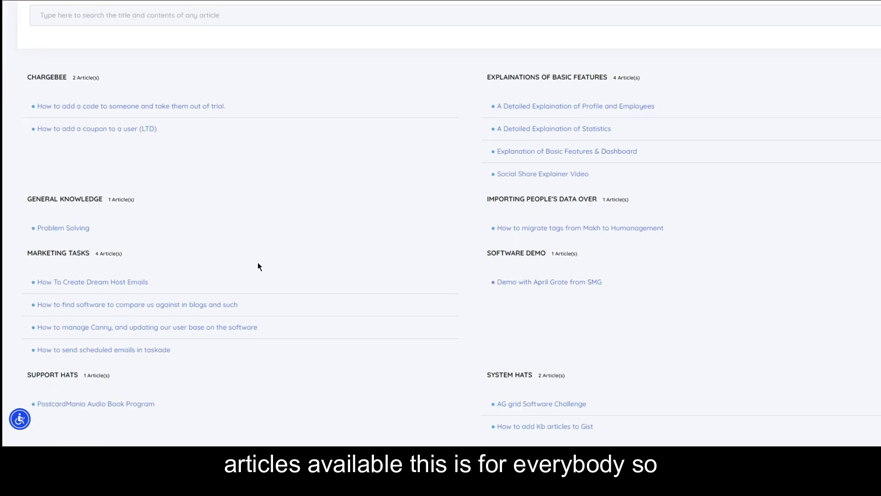
pyautogui.scroll(2, 321, 243)
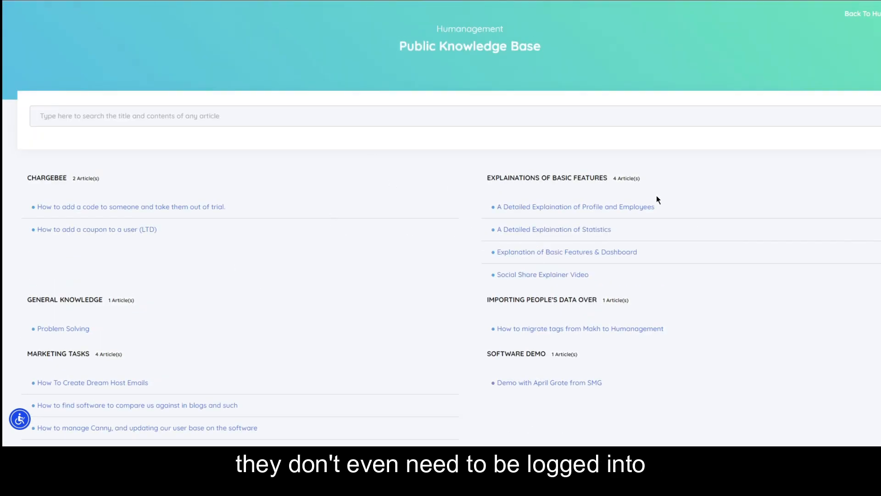
pyautogui.scroll(-3, 686, 183)
pyautogui.scroll(3, 444, 199)
pyautogui.scroll(-2, 429, 218)
pyautogui.scroll(2, 376, 216)
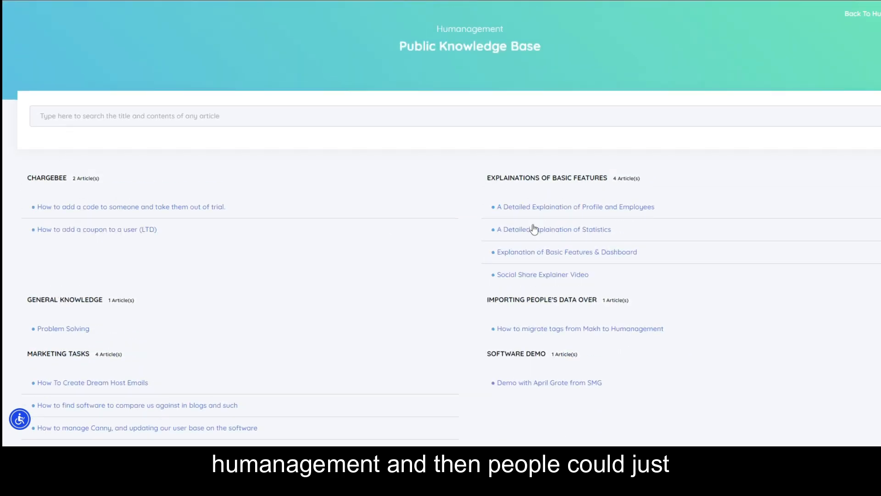
# Step: Open the public article "A Detailed Explaination of Statistics", look through it and return to the article form
pyautogui.click(552, 233)
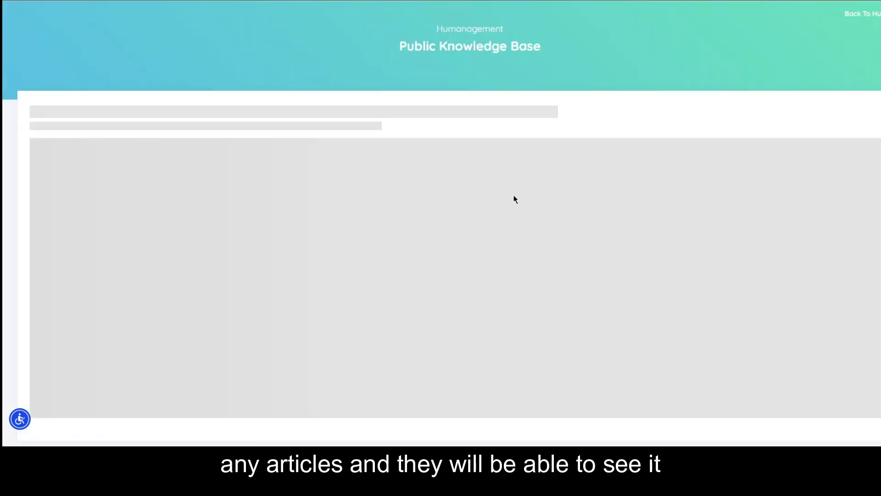
pyautogui.scroll(-3, 385, 136)
pyautogui.scroll(2, 507, 130)
pyautogui.scroll(1, 624, 177)
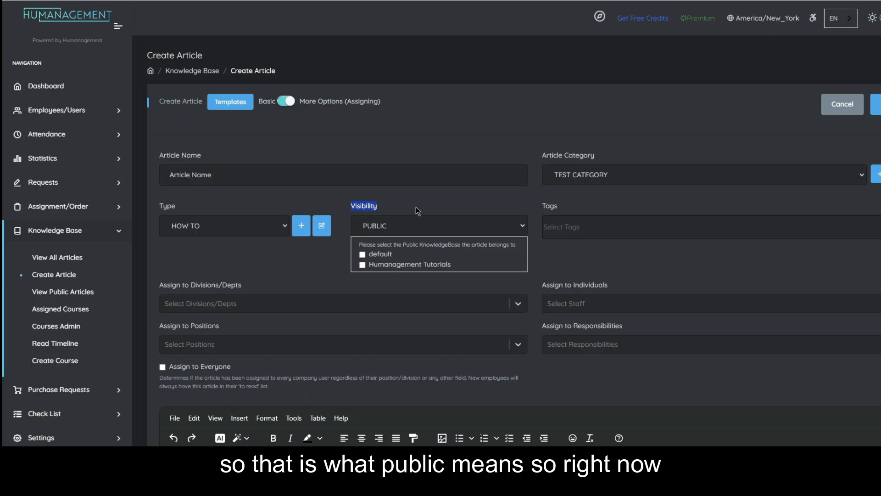
# Step: Set the article's visibility to ALL STAFF
pyautogui.click(461, 221)
pyautogui.click(382, 251)
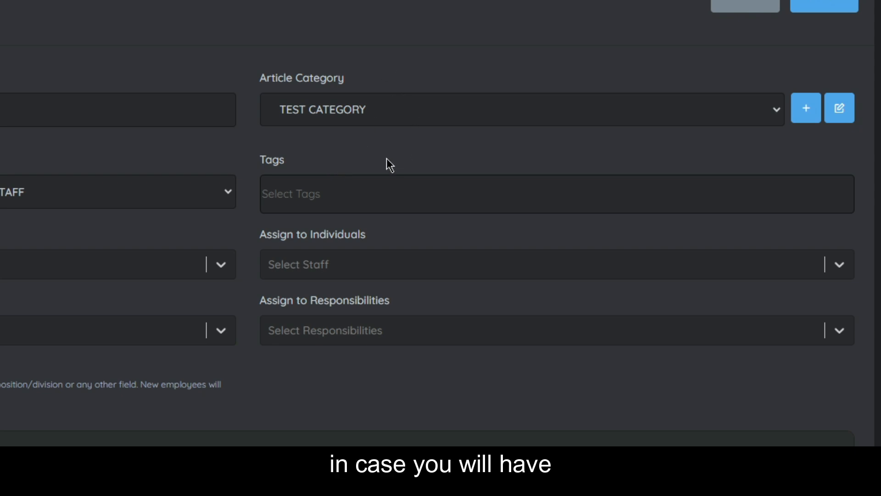
pyautogui.doubleClick(266, 161)
pyautogui.click(290, 169)
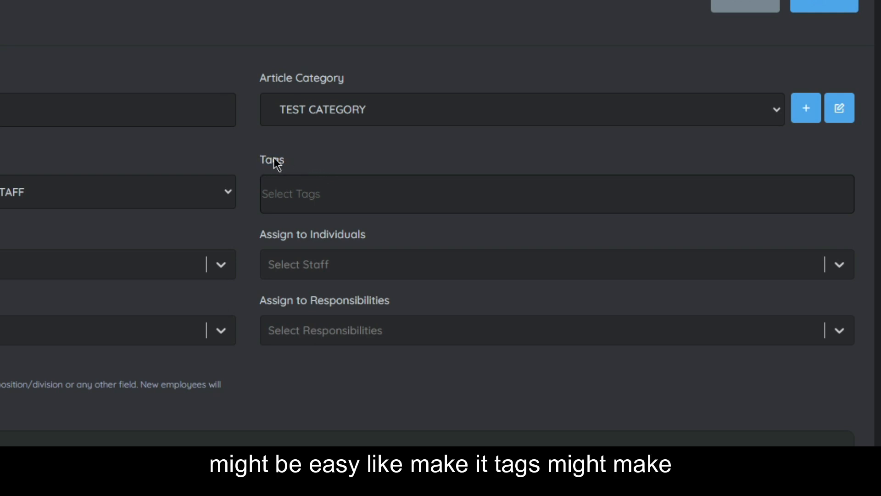
pyautogui.moveTo(272, 160); pyautogui.dragTo(285, 160)
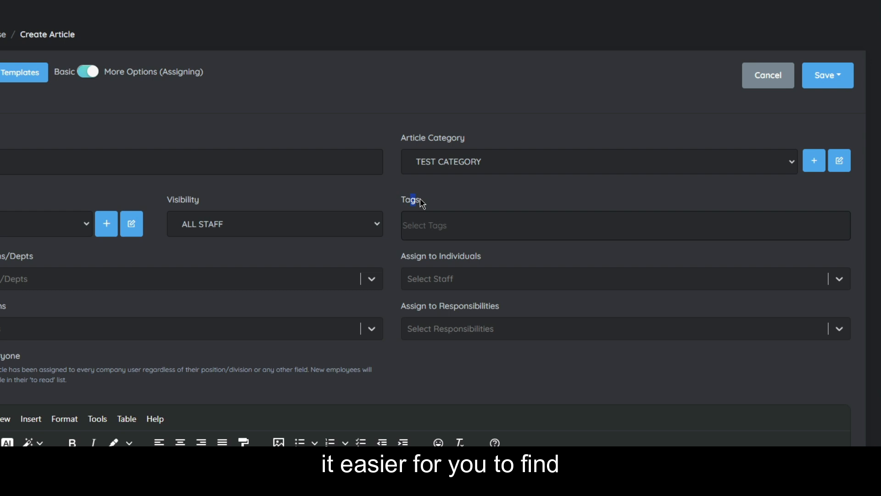
pyautogui.click(440, 201)
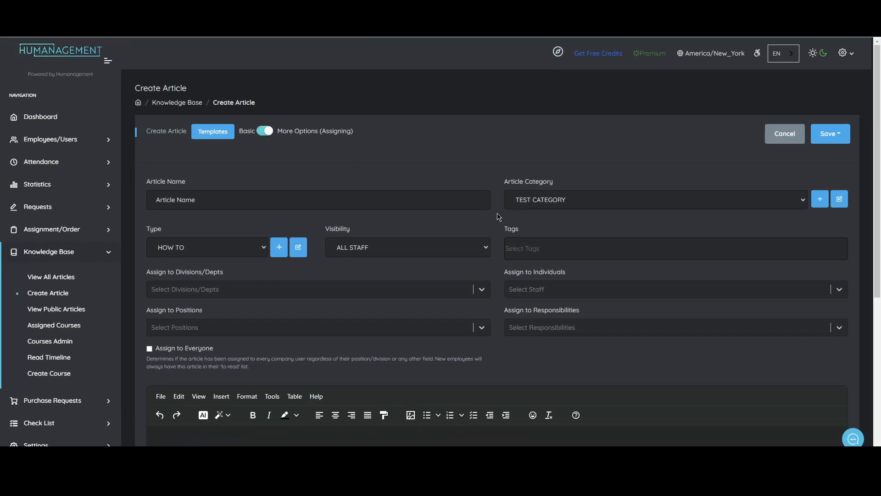
pyautogui.scroll(-2, 271, 247)
pyautogui.moveTo(149, 186); pyautogui.dragTo(599, 234)
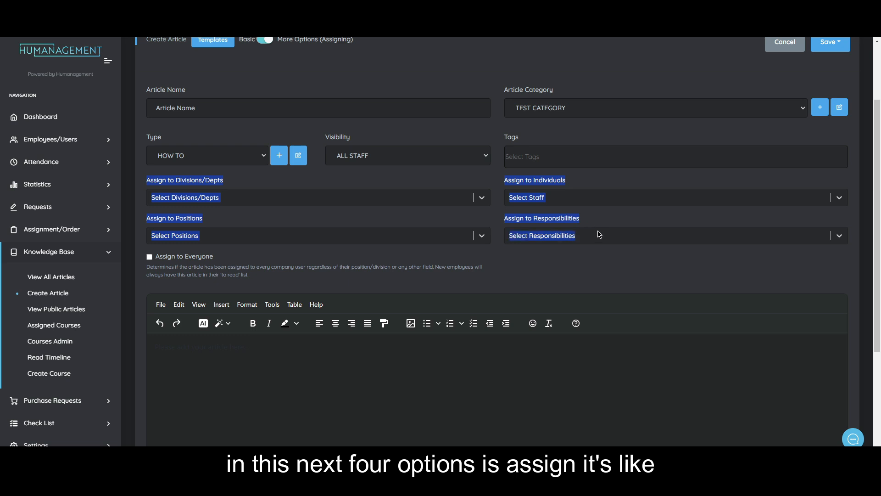
pyautogui.click(618, 262)
# Step: Examine the divisions/departments and the individual staff members available for assigning the article, without selecting any
pyautogui.moveTo(151, 181); pyautogui.dragTo(182, 181)
pyautogui.moveTo(153, 117); pyautogui.dragTo(268, 118)
pyautogui.click(393, 158)
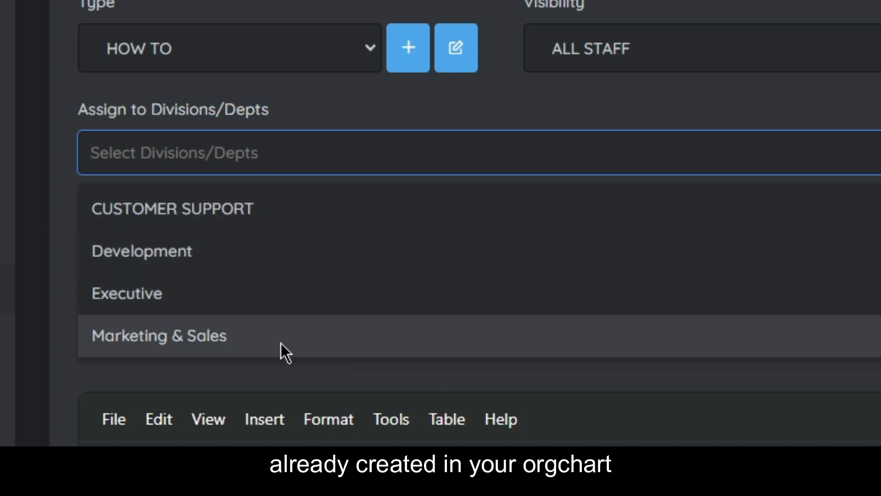
pyautogui.click(351, 127)
pyautogui.moveTo(58, 113); pyautogui.dragTo(177, 117)
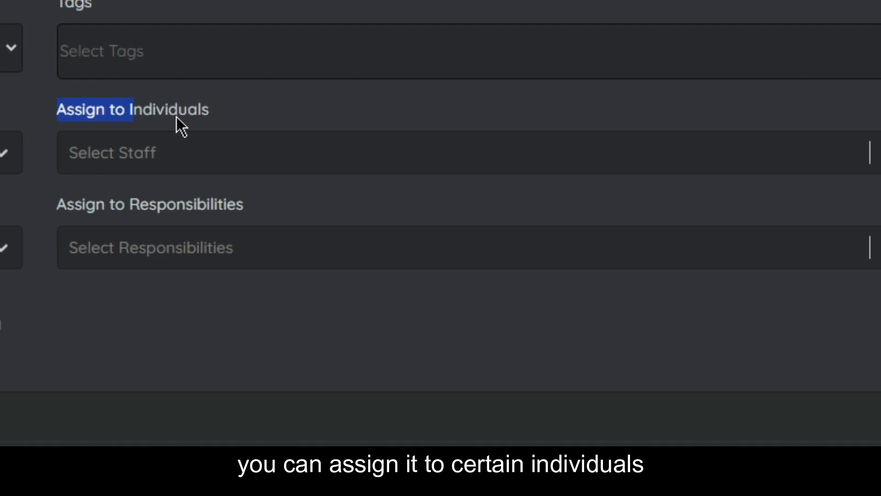
pyautogui.click(217, 124)
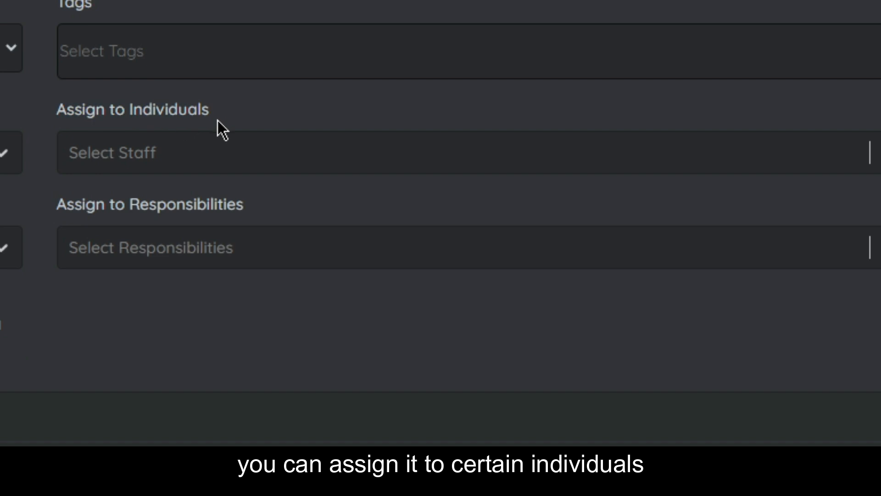
pyautogui.click(202, 158)
pyautogui.scroll(-3, 202, 275)
pyautogui.scroll(3, 202, 312)
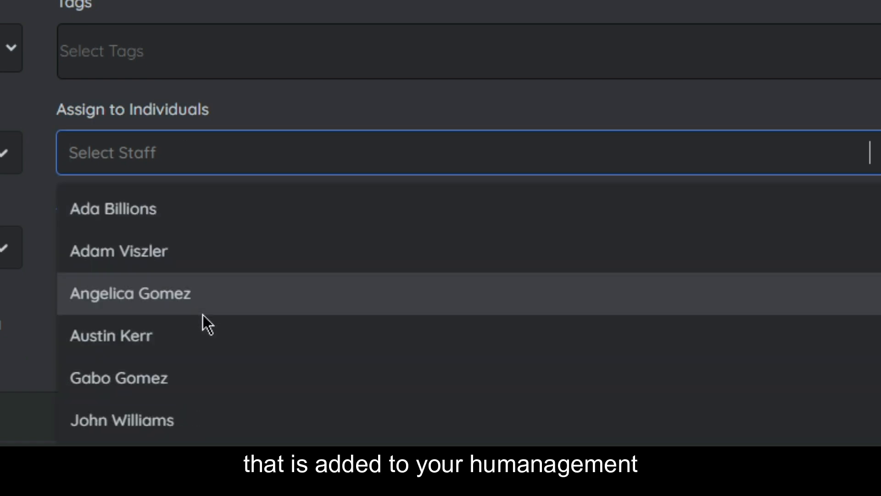
# Step: Examine the positions and the responsibilities available for assigning the article, without selecting any
pyautogui.click(243, 113)
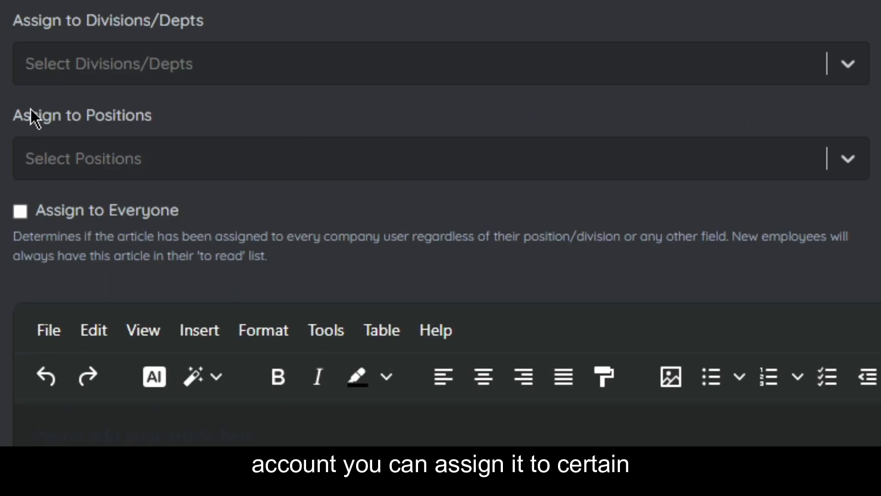
pyautogui.click(160, 160)
pyautogui.scroll(-2, 160, 400)
pyautogui.scroll(2, 173, 396)
pyautogui.click(508, 108)
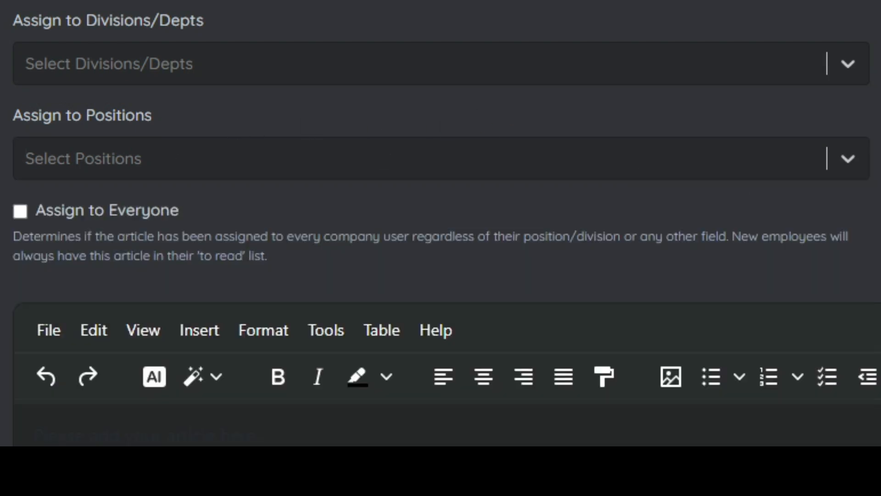
pyautogui.click(160, 158)
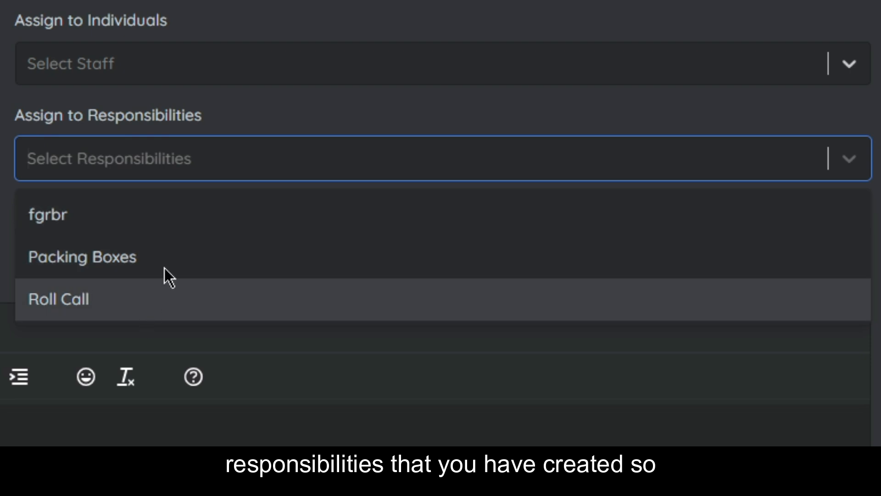
pyautogui.click(272, 115)
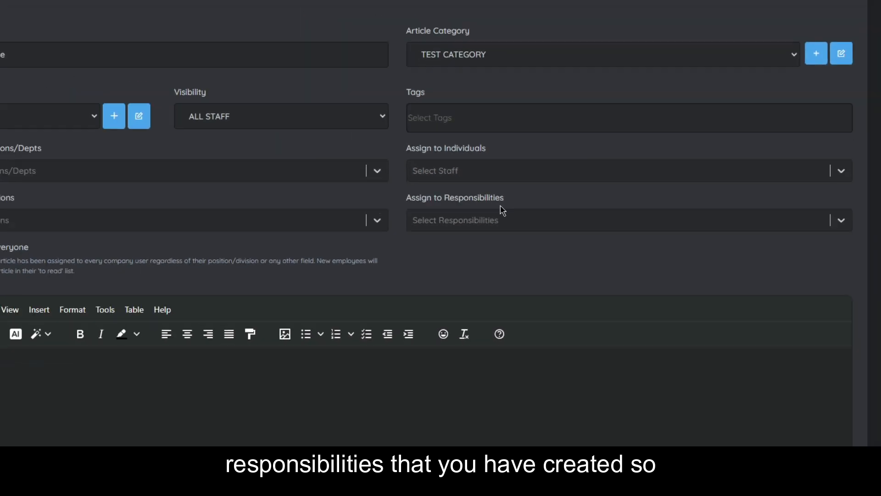
# Step: Assign the article to the Development division and to one individual staff member, the second in the staff list
pyautogui.click(233, 198)
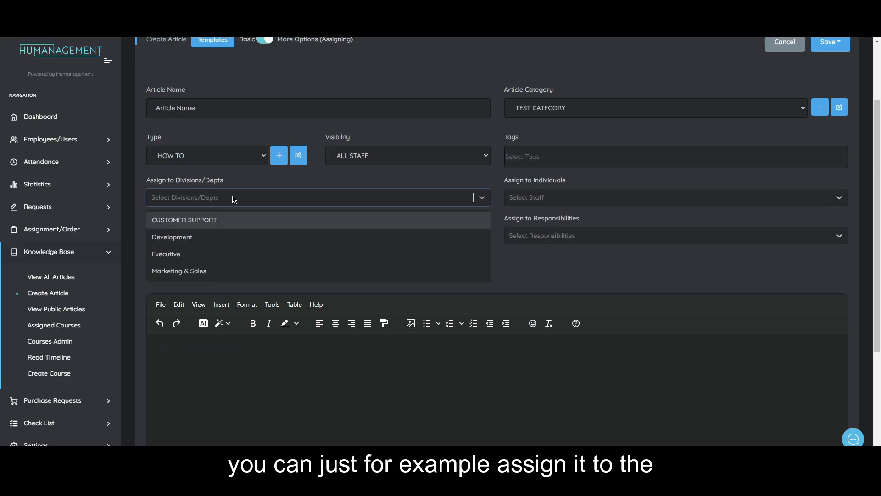
pyautogui.click(185, 240)
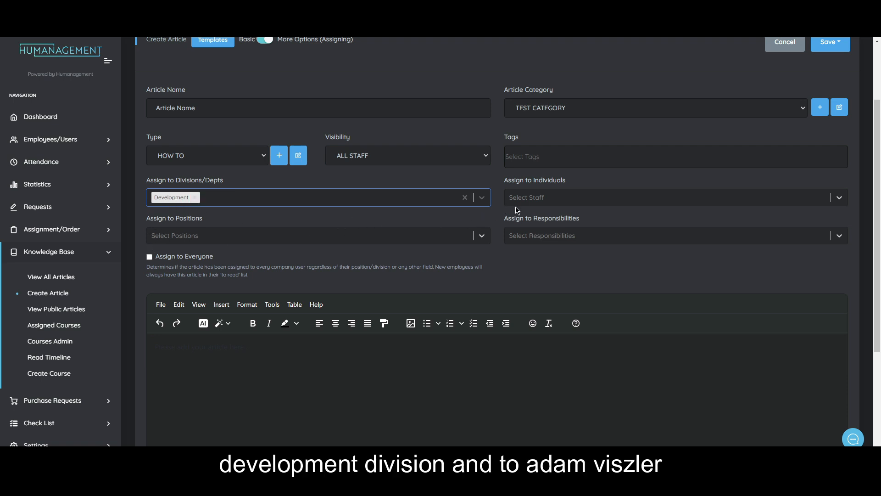
pyautogui.click(532, 203)
pyautogui.click(533, 237)
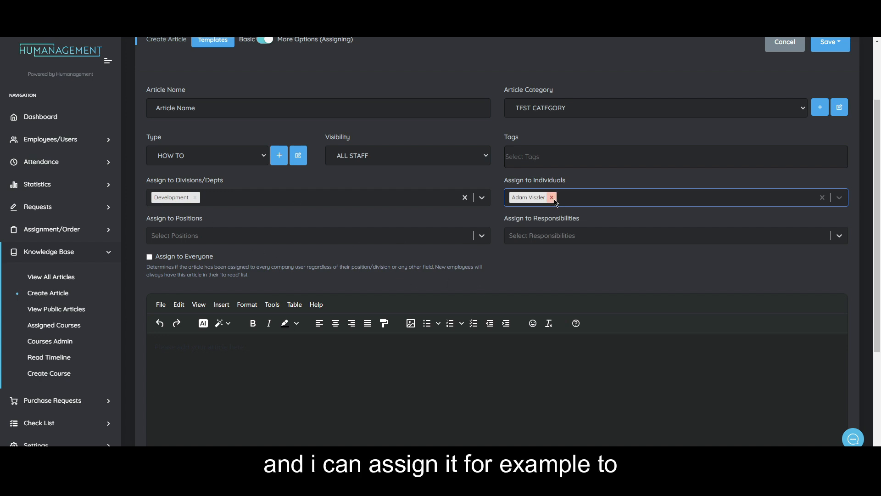
# Step: Remove the Development division from the assignment and assign the article to the FACEBOOK MESSENGER REP position
pyautogui.click(195, 197)
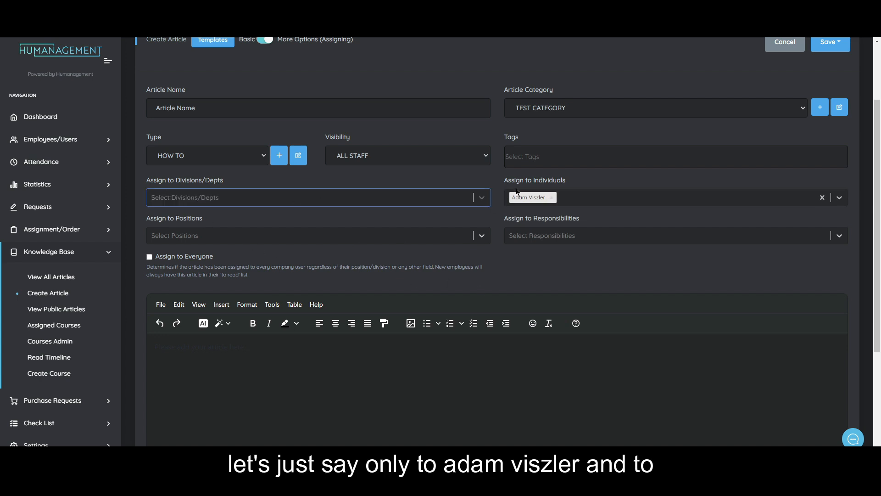
pyautogui.moveTo(496, 181); pyautogui.dragTo(572, 187)
pyautogui.click(214, 235)
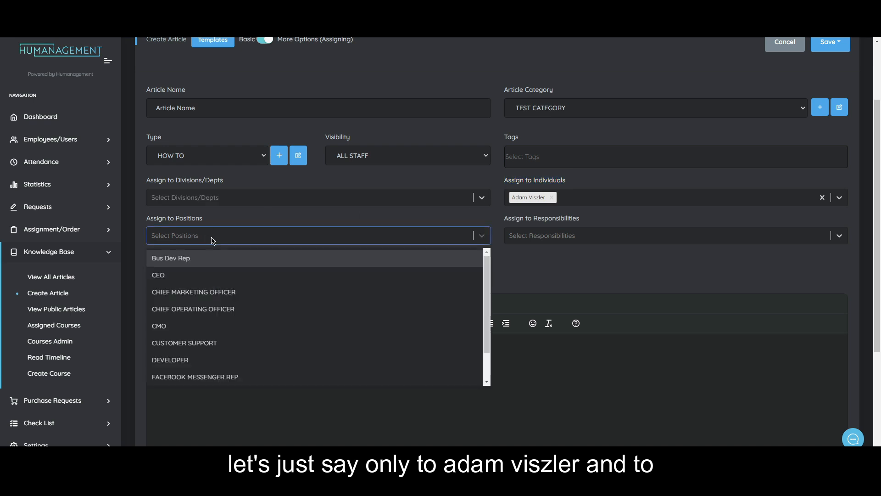
pyautogui.scroll(-1, 235, 312)
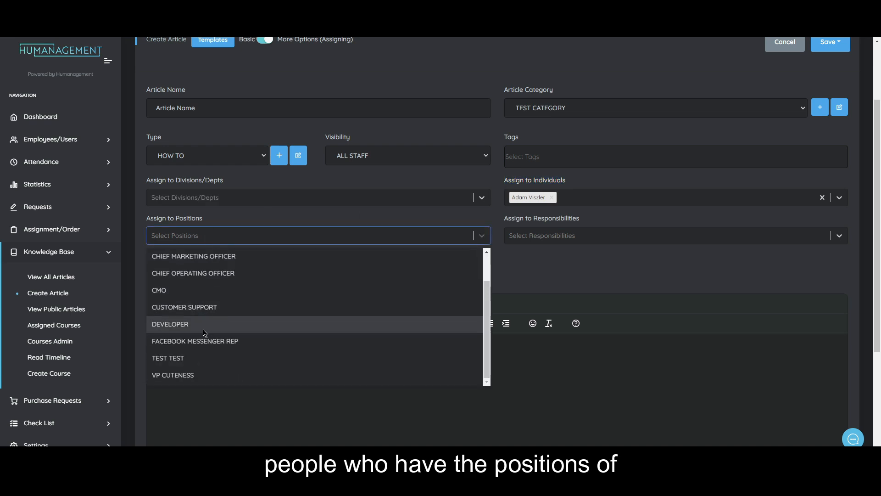
pyautogui.click(204, 341)
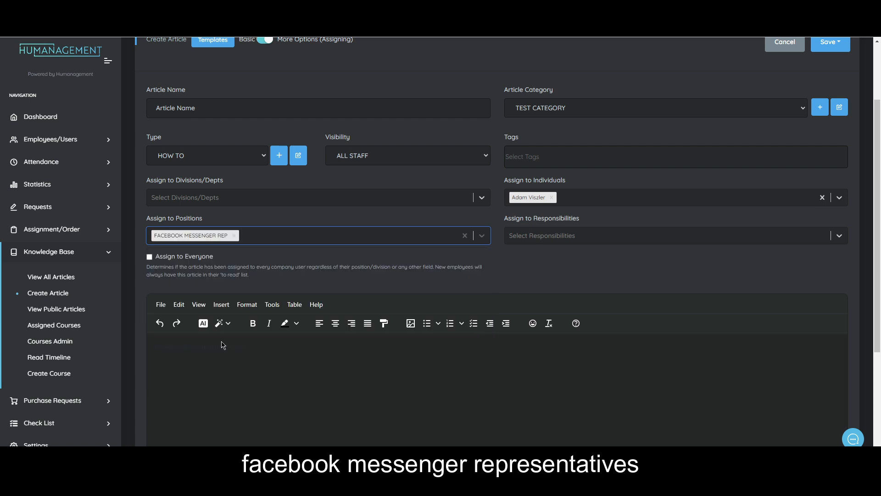
pyautogui.click(538, 274)
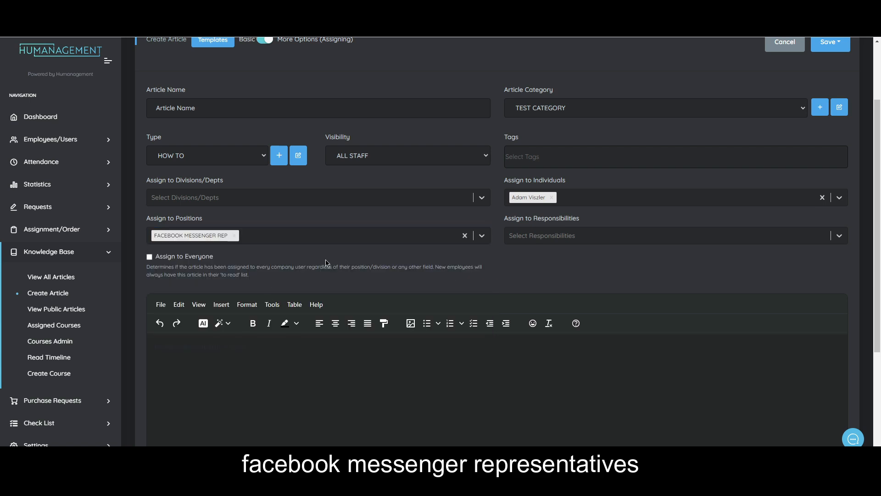
pyautogui.scroll(2, 290, 224)
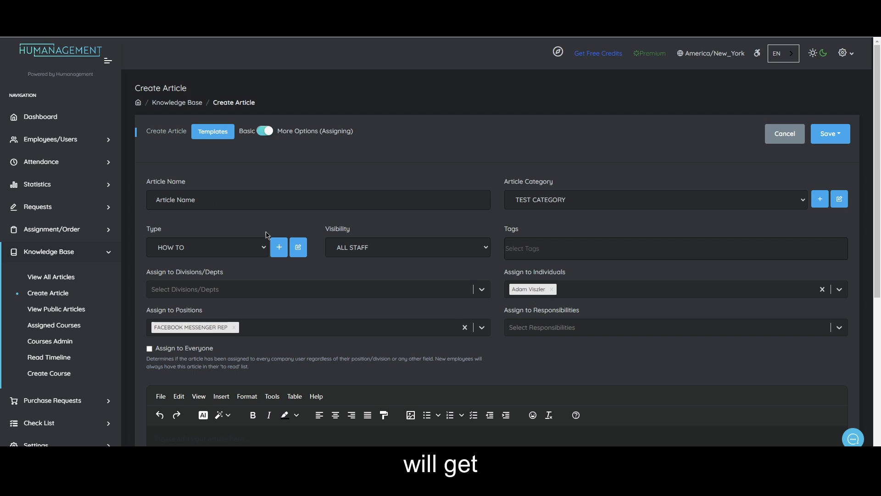
pyautogui.scroll(-2, 221, 236)
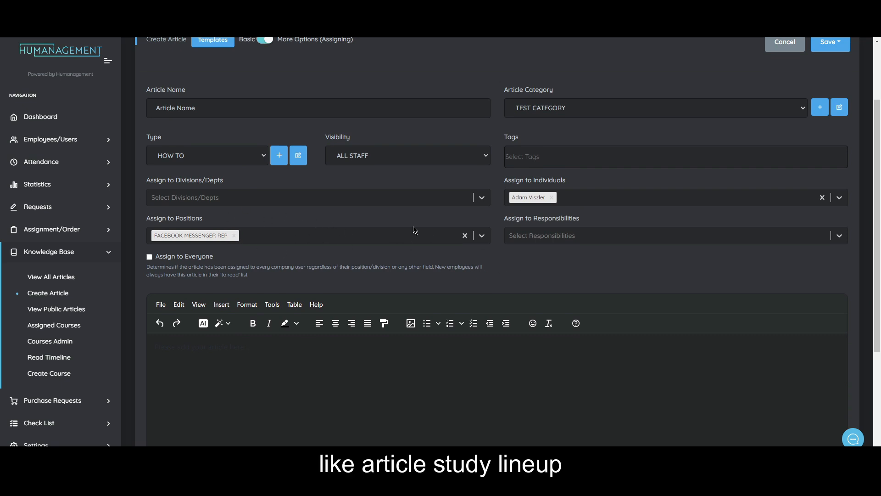
pyautogui.moveTo(203, 223); pyautogui.dragTo(149, 221)
pyautogui.click(153, 221)
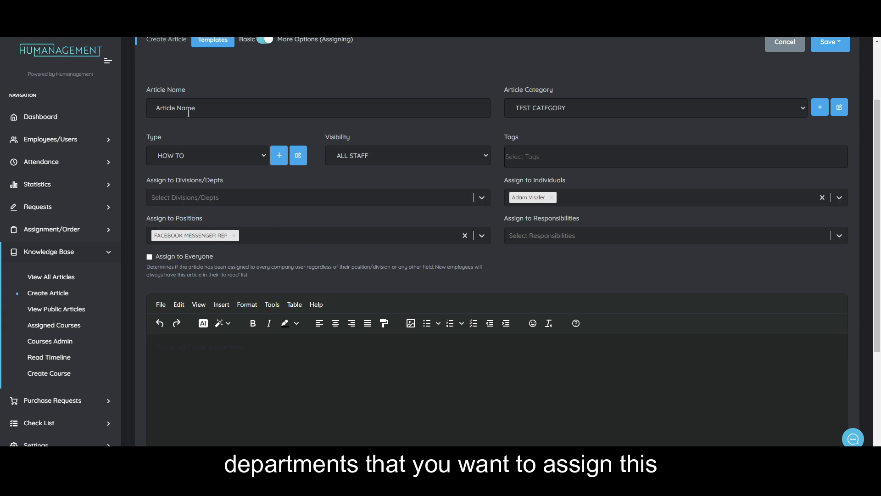
# Step: Add the CHIEF MARKETING OFFICER and CUSTOMER SUPPORT positions to the article's assigned positions
pyautogui.click(265, 236)
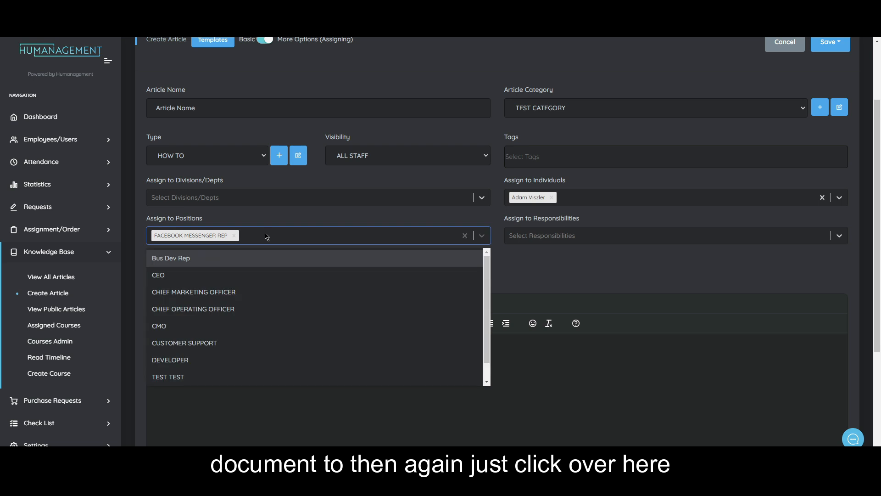
pyautogui.click(322, 290)
pyautogui.click(361, 241)
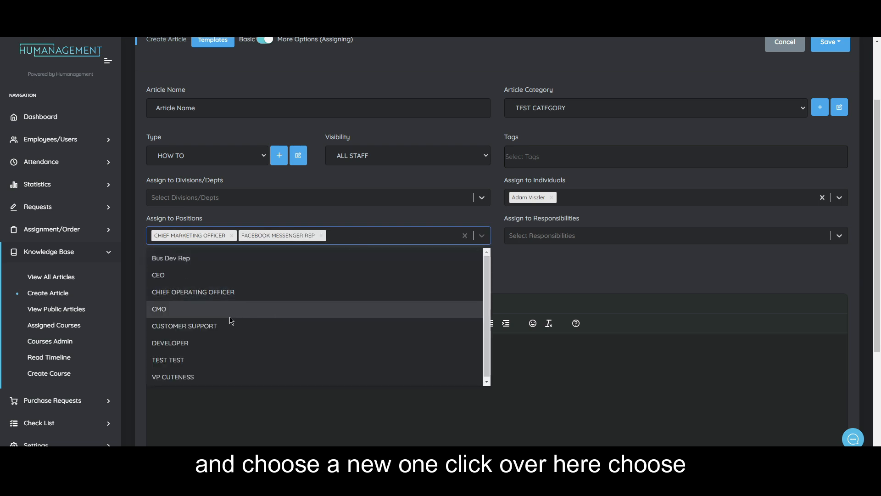
pyautogui.click(231, 322)
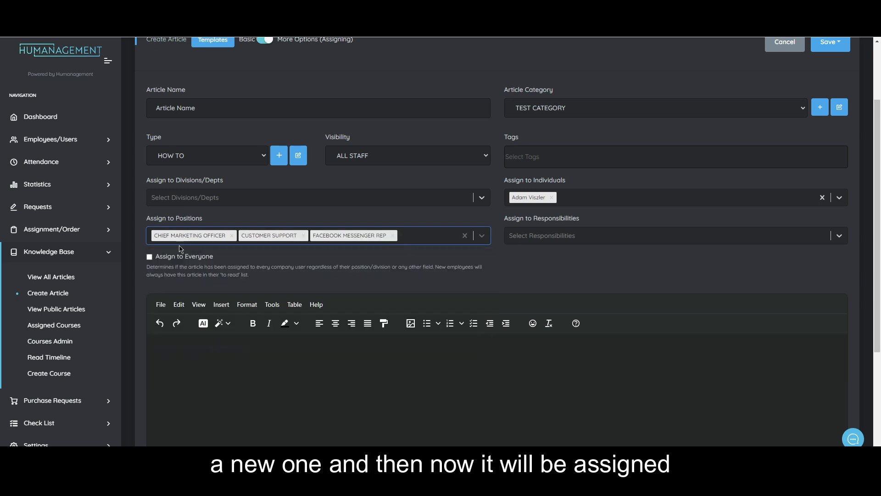
pyautogui.moveTo(151, 219); pyautogui.dragTo(186, 219)
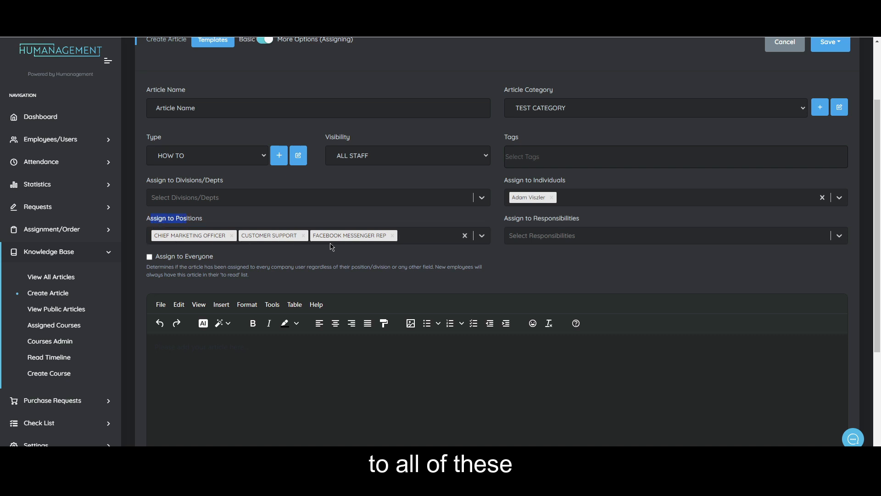
pyautogui.click(495, 279)
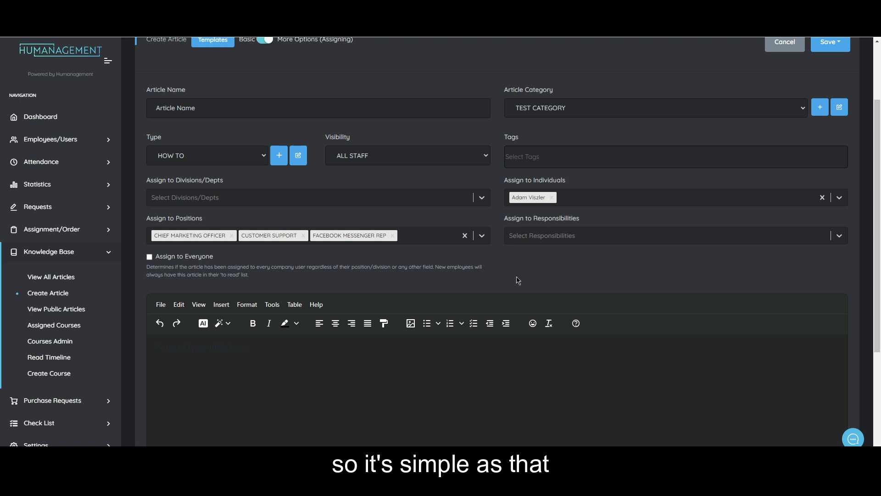
# Step: Turn on the Assign to Everyone option below the positions and turn it off again
pyautogui.scroll(-2, 518, 279)
pyautogui.scroll(1, 298, 259)
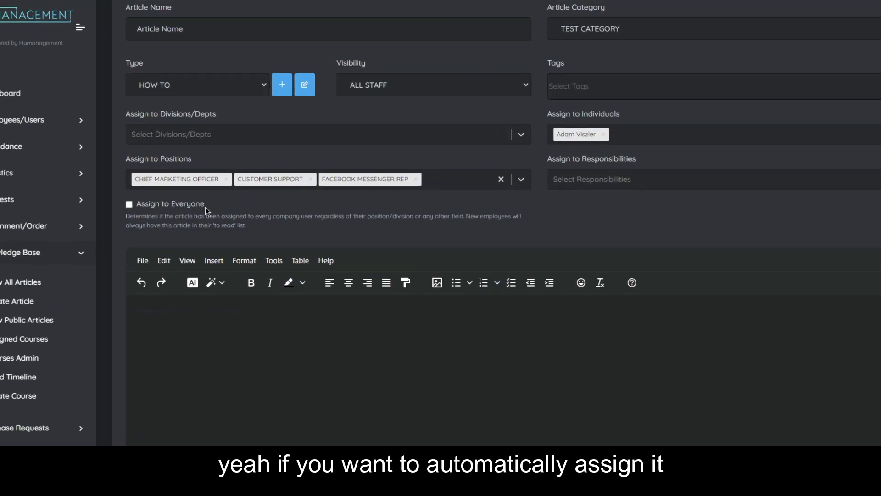
pyautogui.moveTo(214, 213); pyautogui.dragTo(157, 214)
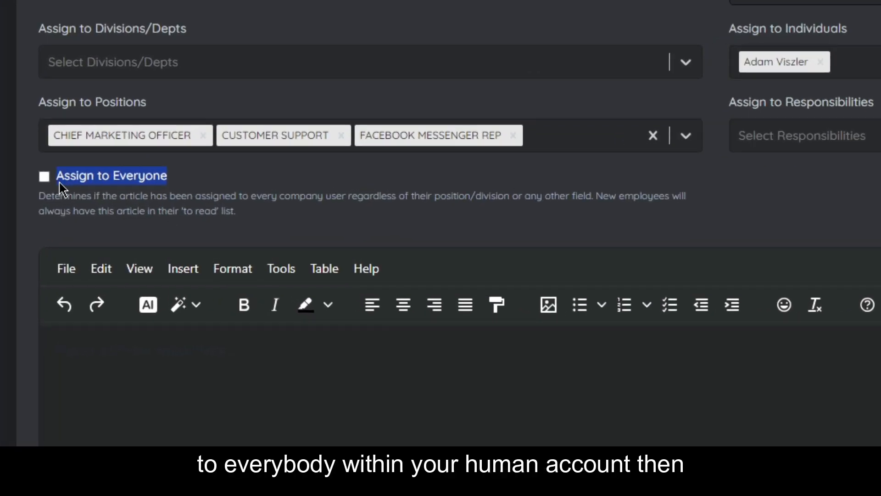
pyautogui.click(191, 186)
pyautogui.moveTo(167, 180); pyautogui.dragTo(79, 183)
pyautogui.click(45, 177)
pyautogui.click(46, 177)
pyautogui.click(225, 179)
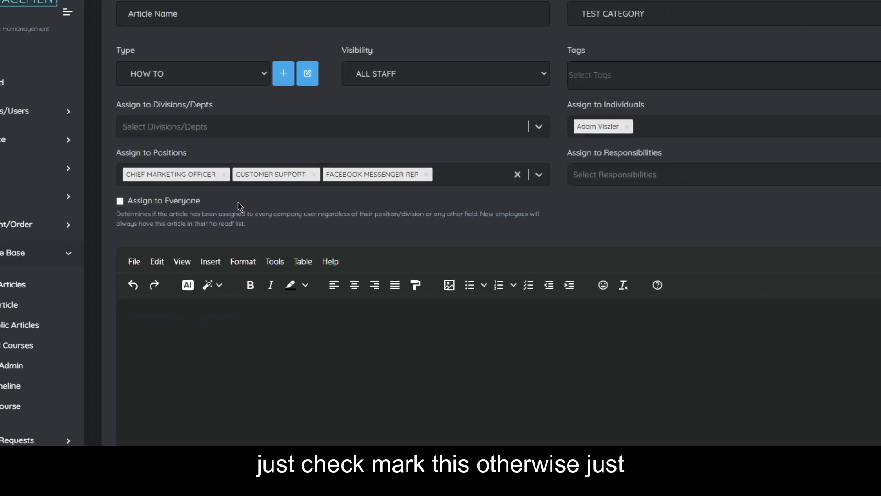
pyautogui.scroll(2, 169, 205)
pyautogui.scroll(-2, 205, 264)
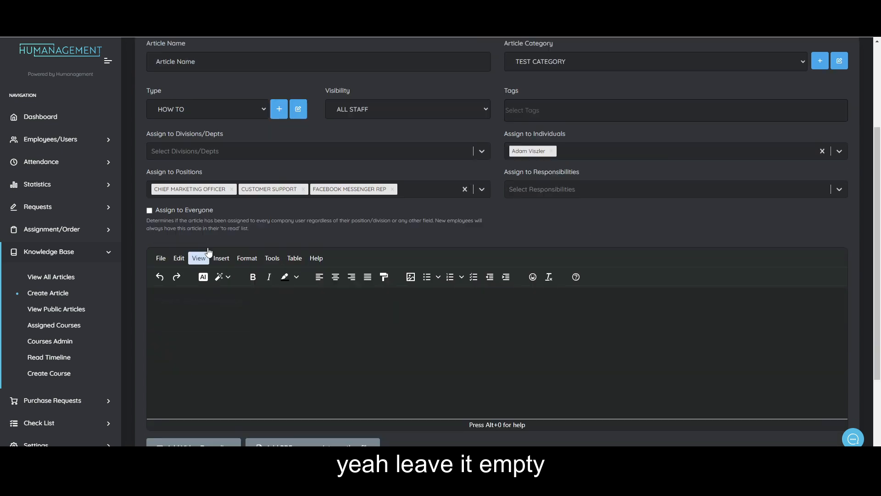
pyautogui.scroll(-1, 209, 252)
pyautogui.scroll(2, 339, 232)
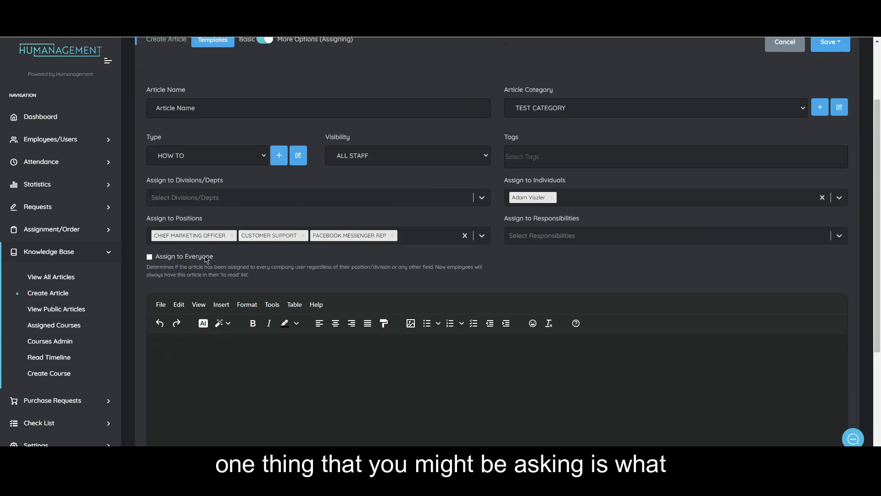
# Step: Turn on Assign to Everyone for the article and examine the available visibility options for comparison
pyautogui.moveTo(214, 258); pyautogui.dragTo(163, 259)
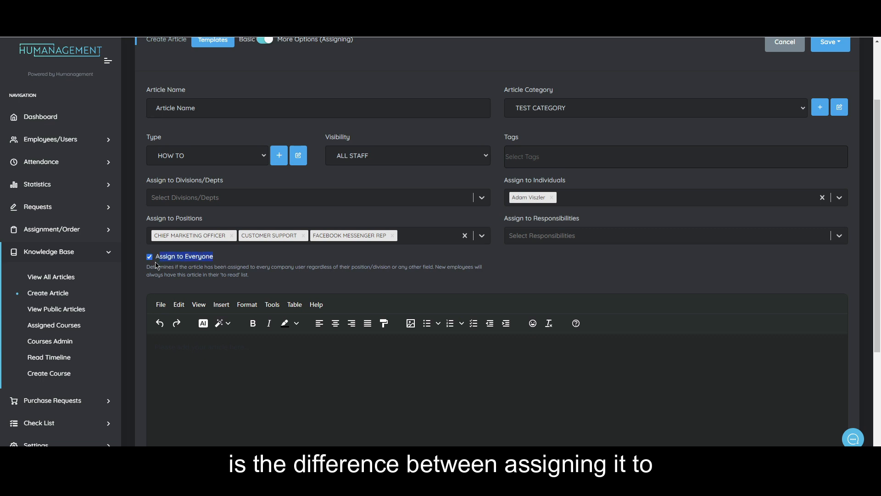
pyautogui.click(349, 163)
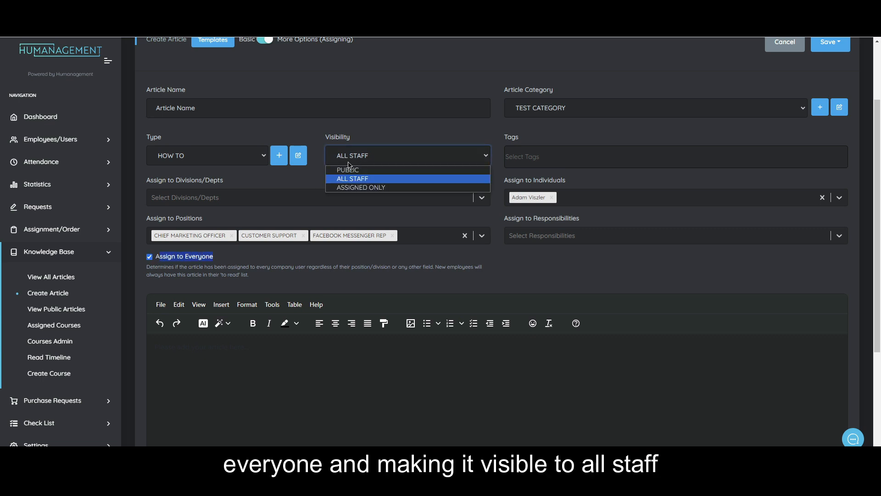
pyautogui.click(364, 138)
pyautogui.moveTo(329, 137); pyautogui.dragTo(348, 139)
pyautogui.click(356, 157)
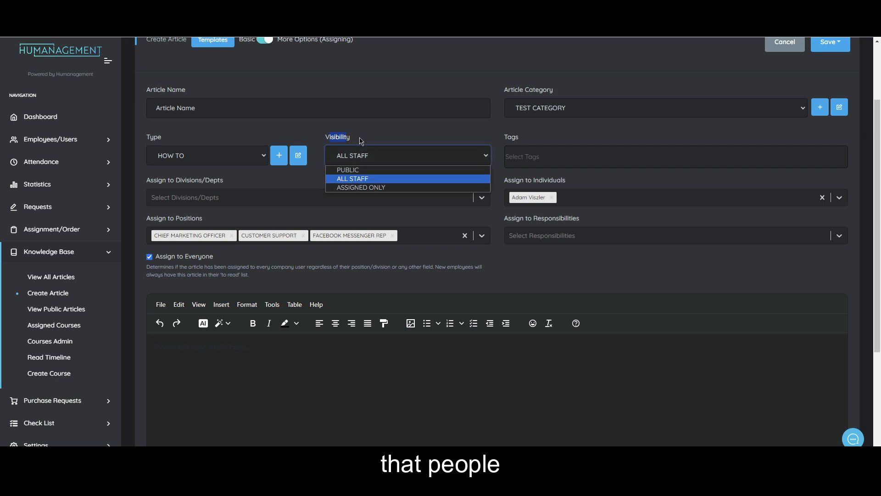
pyautogui.click(365, 140)
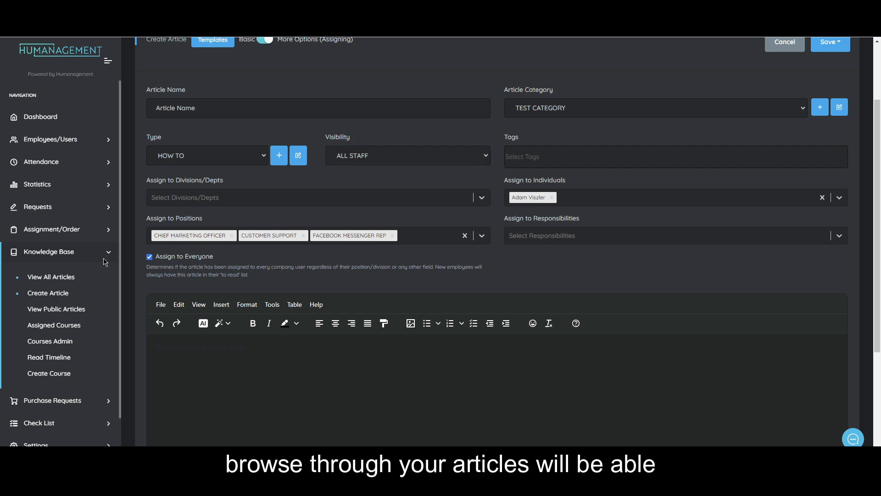
# Step: Read the explanation under Assign to Everyone and turn that option off
pyautogui.scroll(2, 335, 155)
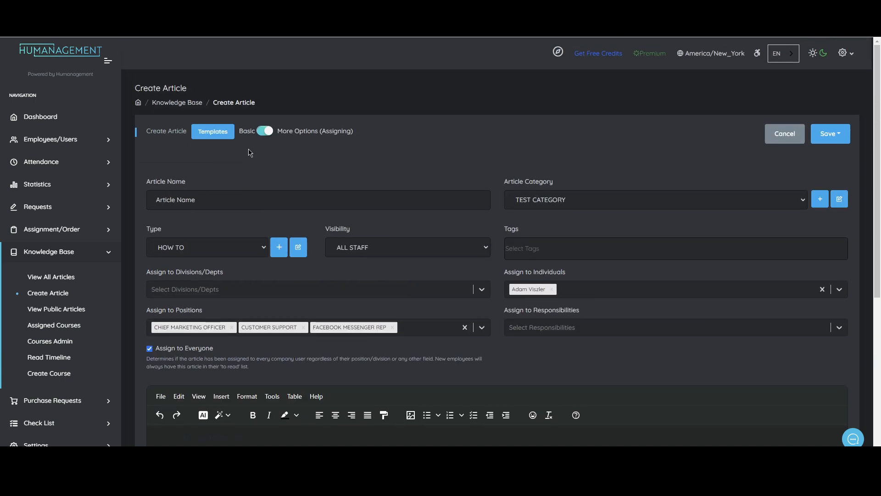
pyautogui.scroll(-2, 309, 201)
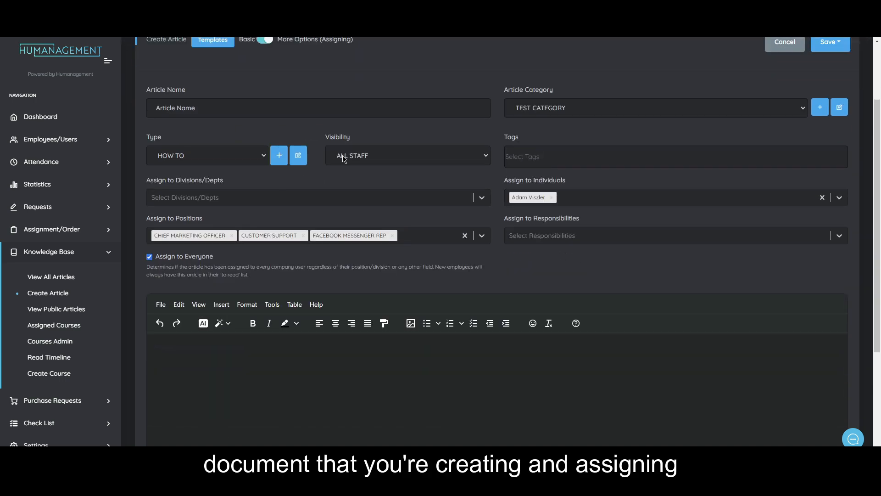
pyautogui.moveTo(166, 260); pyautogui.dragTo(320, 268)
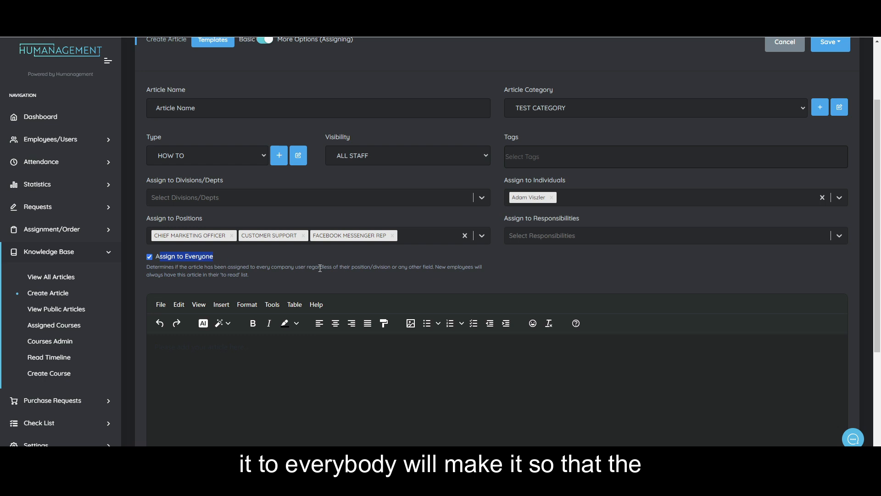
pyautogui.click(371, 283)
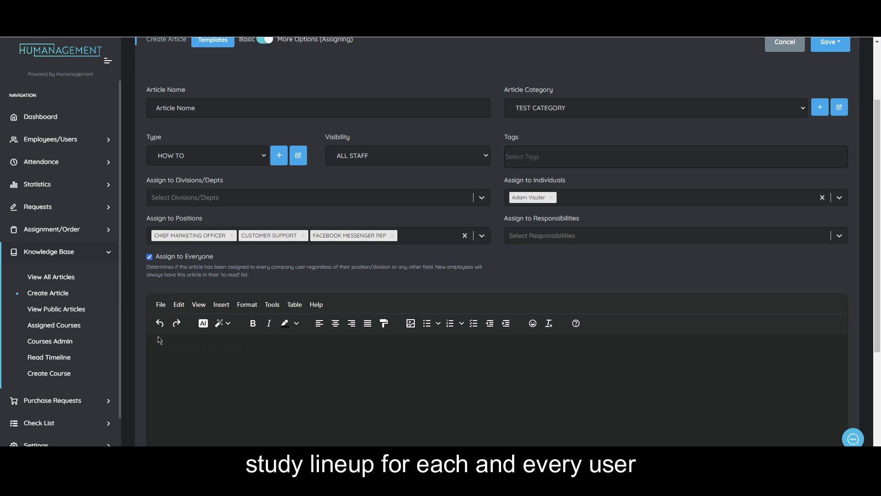
pyautogui.moveTo(275, 283); pyautogui.dragTo(148, 265)
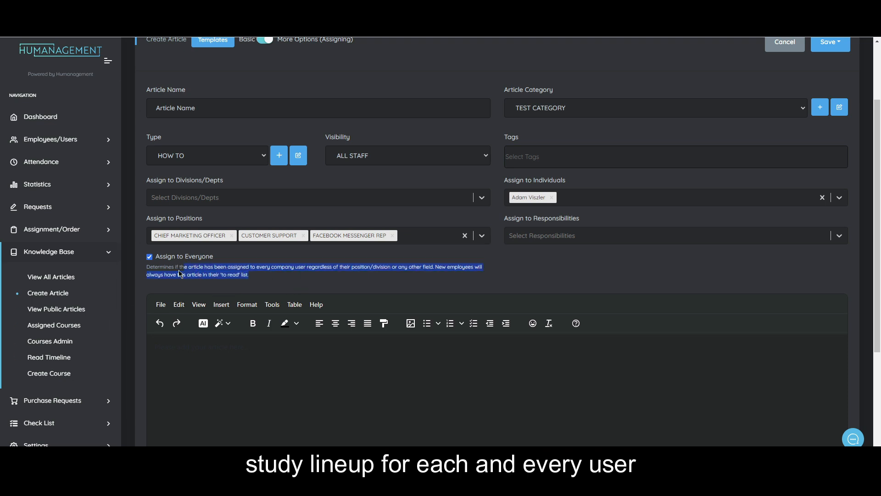
pyautogui.click(172, 268)
pyautogui.click(149, 257)
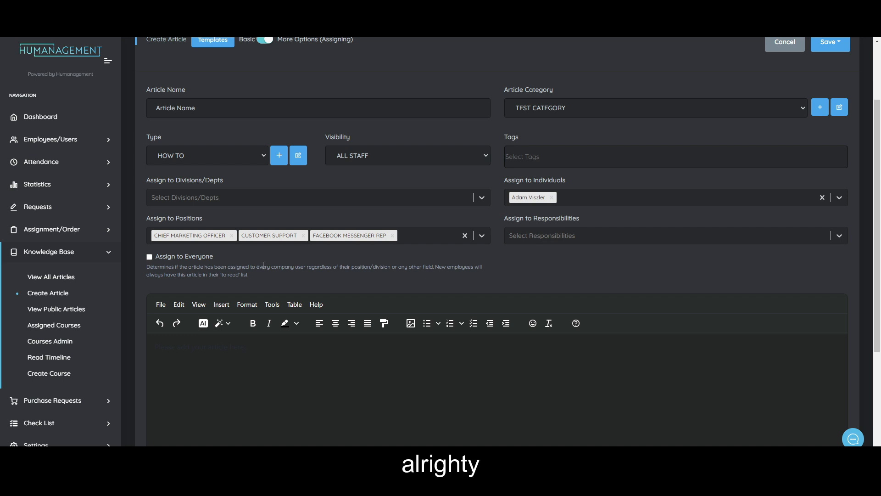
# Step: Enter the sample text "zkfasjfbas" in the article body and center it
pyautogui.scroll(-2, 280, 275)
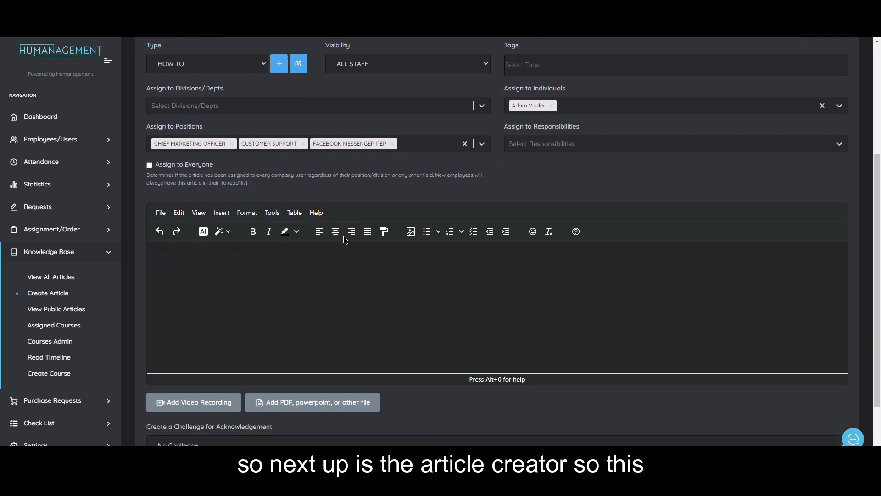
pyautogui.scroll(-1, 270, 255)
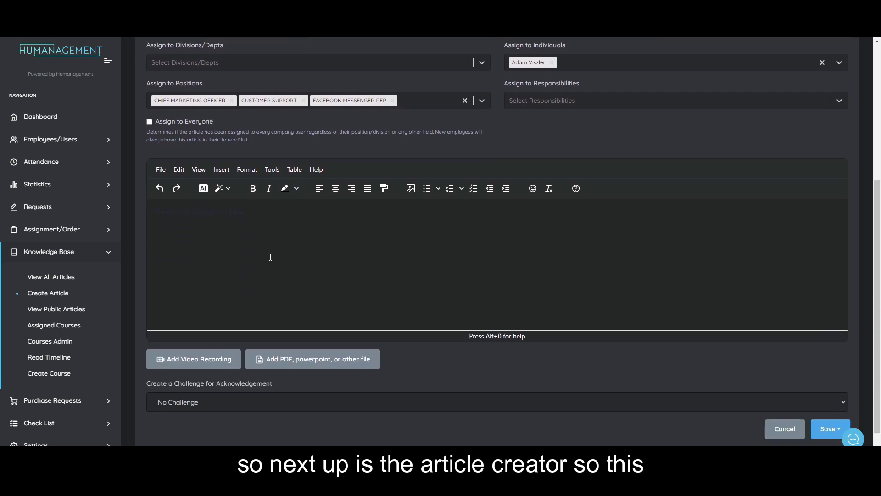
pyautogui.click(223, 219)
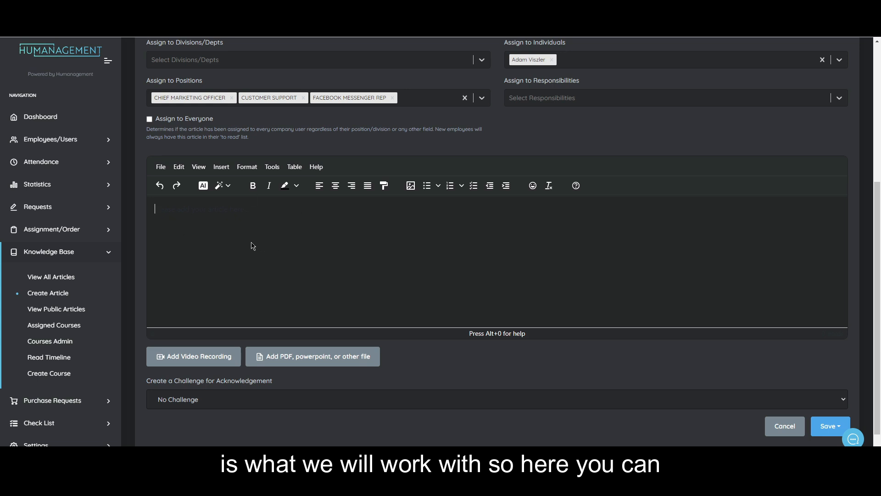
pyautogui.write('zkfasjfbas')
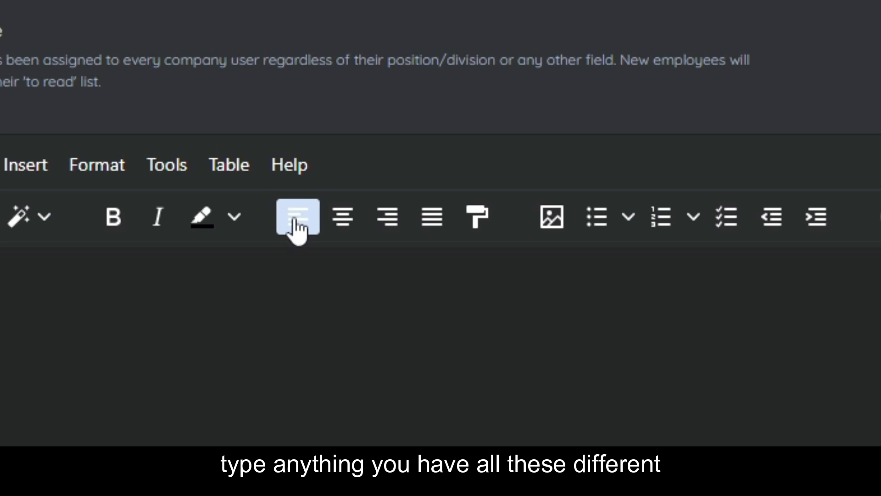
pyautogui.click(343, 217)
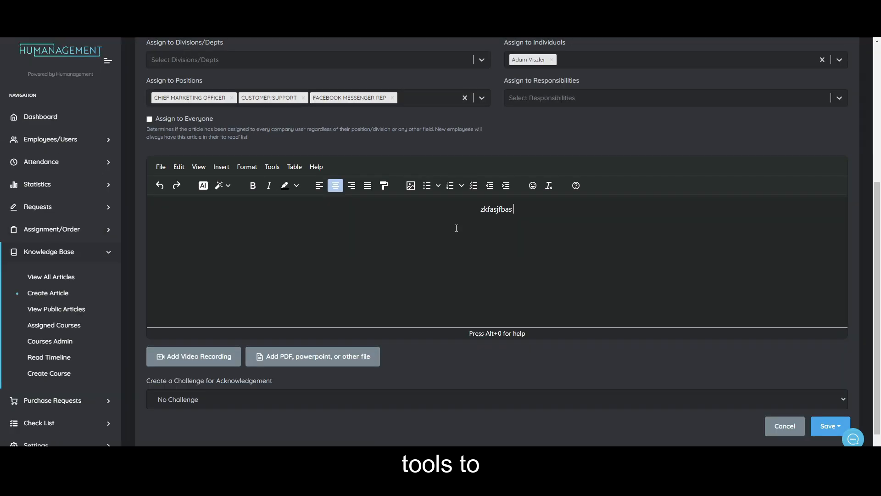
# Step: Add the justified line "qweqweqw" a few lines below the centered text in the article body
pyautogui.press('Return')
pyautogui.press('Return')
pyautogui.press('Return')
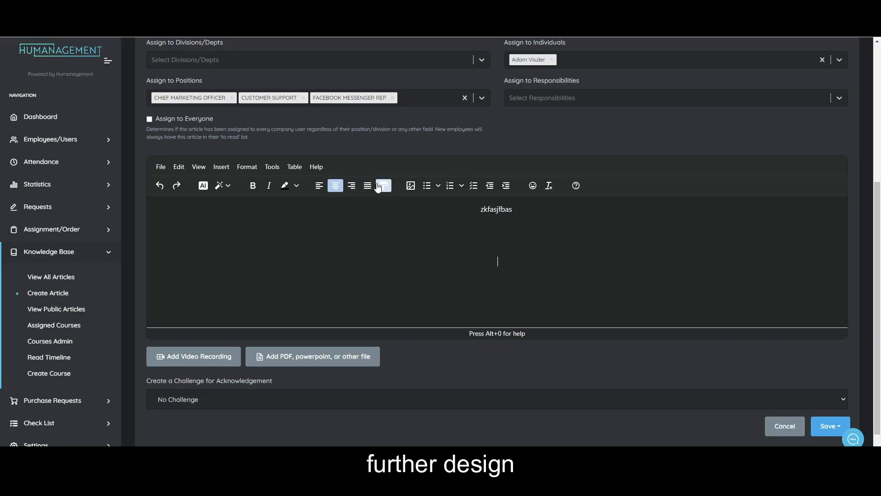
pyautogui.click(367, 187)
pyautogui.write('qweqw')
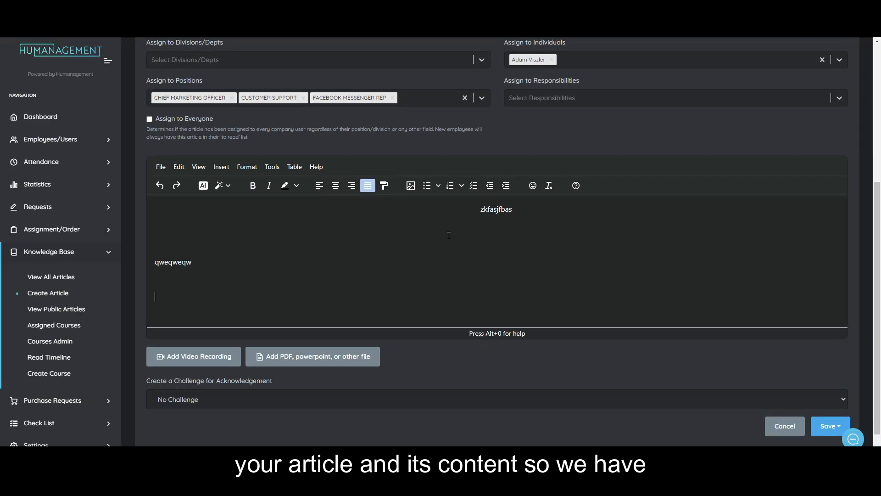
# Step: Add the line "adasd" to the article body and make it bold
pyautogui.write(' adasd')
pyautogui.hotkey('shift', 'Home')
pyautogui.click(252, 186)
pyautogui.click(237, 292)
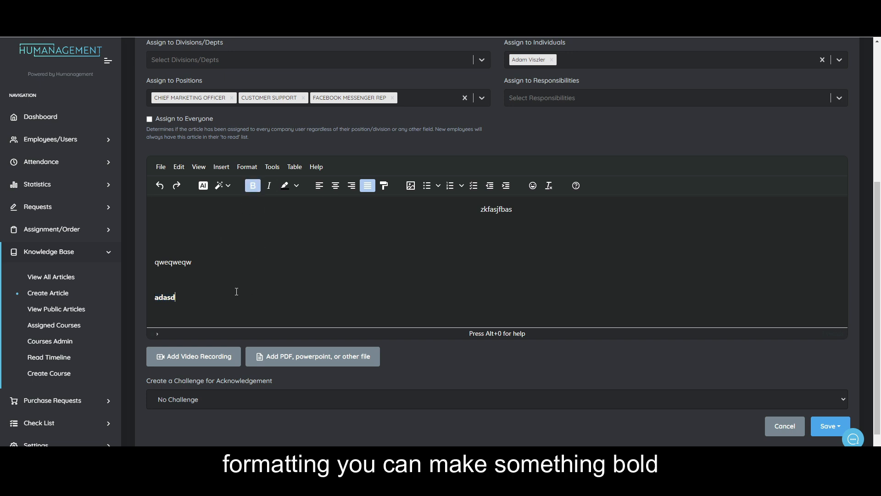
# Step: Add the line "sadasdasdasd" with a yellow highlight color, a few lines below the bold text
pyautogui.press('Return')
pyautogui.press('Return')
pyautogui.press('Return')
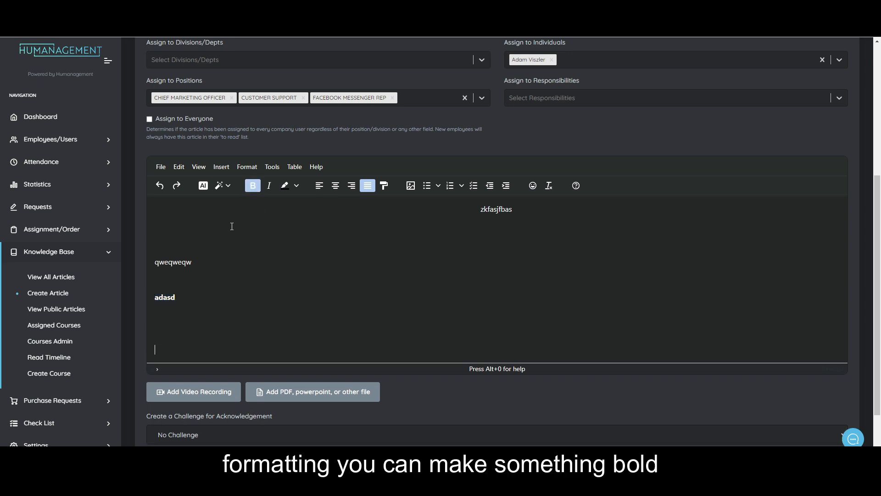
pyautogui.click(297, 185)
pyautogui.click(298, 212)
pyautogui.write('sadasdasdasd')
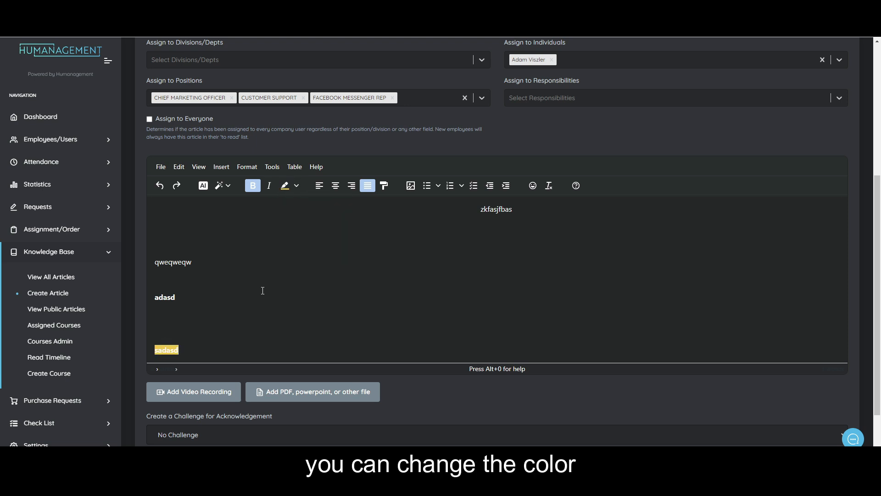
# Step: Insert an emoji on a new line below the highlighted text
pyautogui.press('Return')
pyautogui.press('Return')
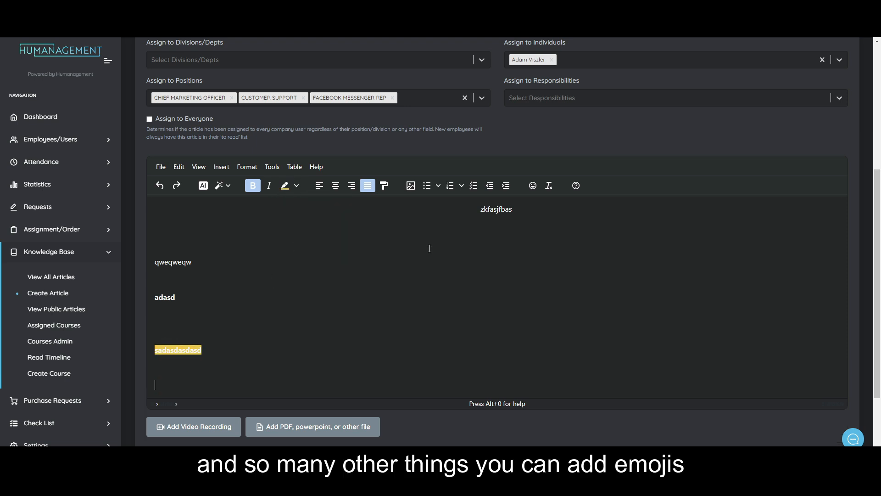
pyautogui.click(532, 186)
pyautogui.click(411, 219)
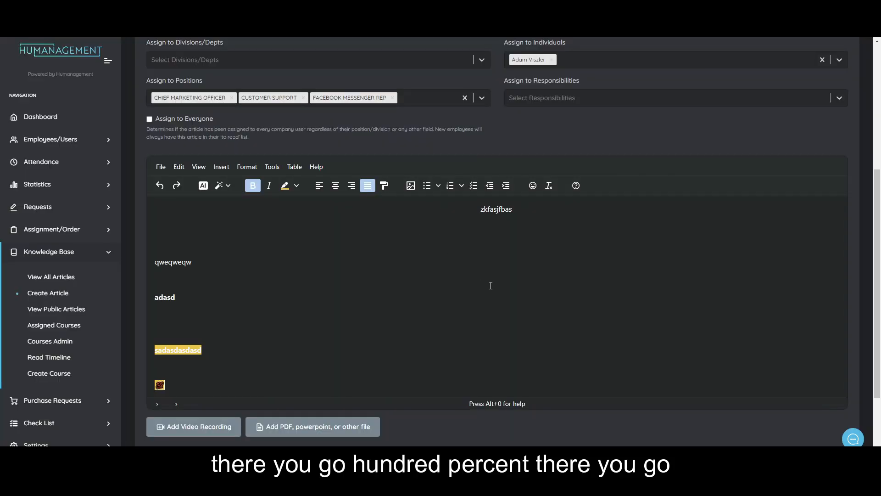
# Step: Ask the AI Assistant to "Create a internal training document on how to clean your workstation at the end of the day"
pyautogui.scroll(-2, 257, 354)
pyautogui.scroll(2, 252, 257)
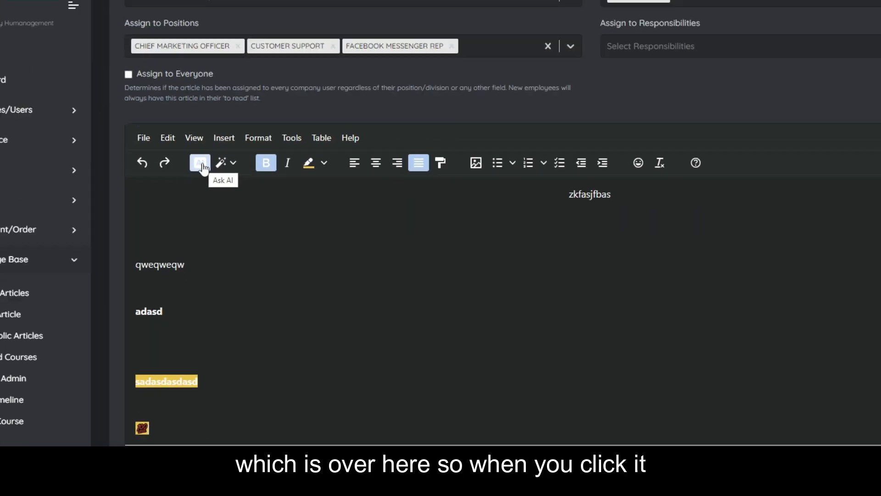
pyautogui.click(202, 165)
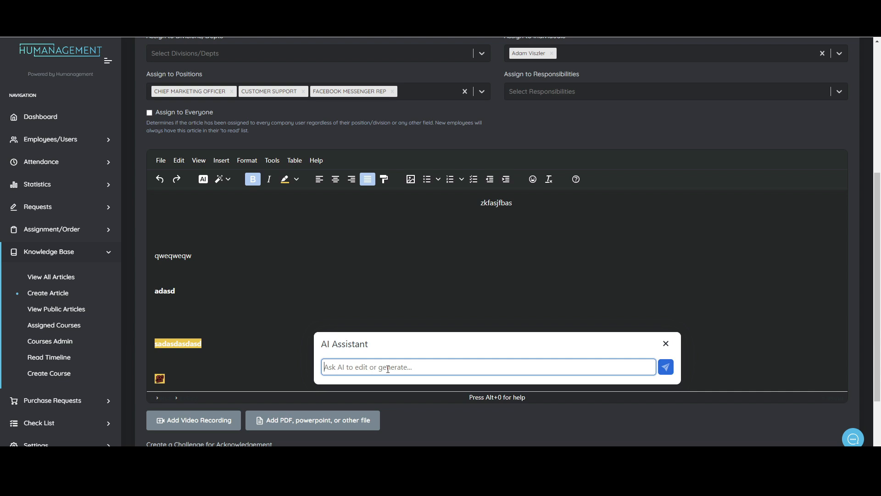
pyautogui.write('Create ')
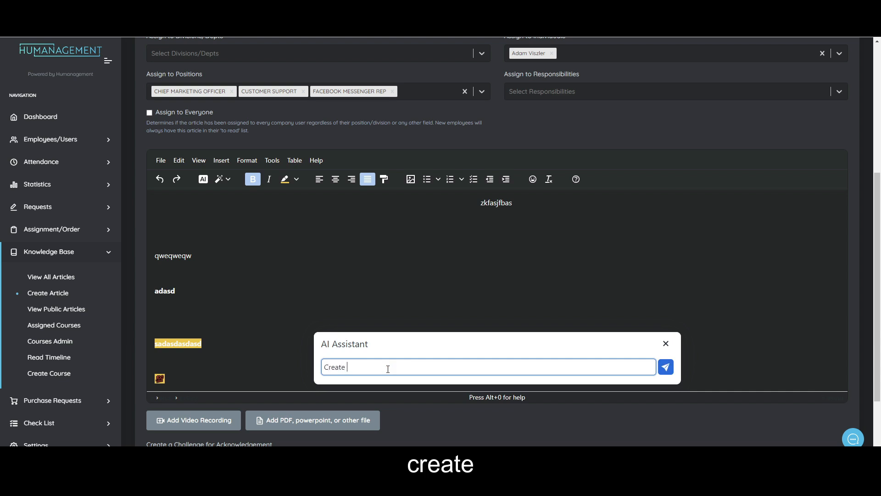
pyautogui.write('a')
pyautogui.write('int')
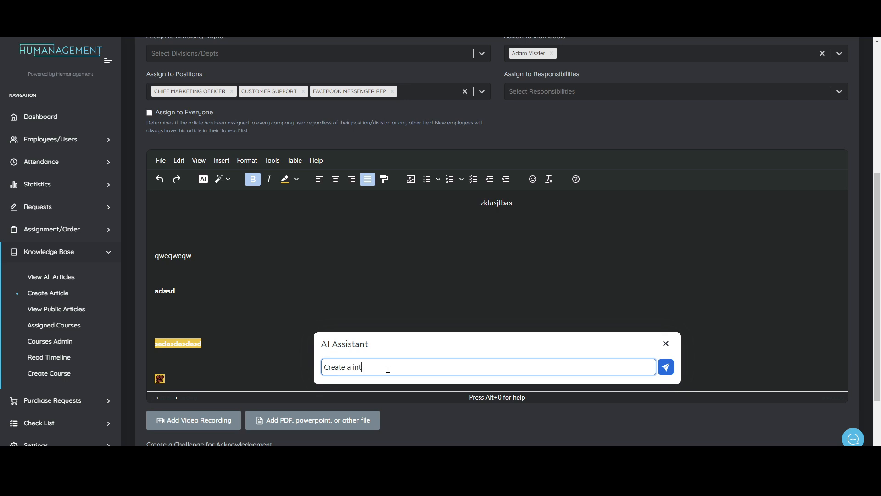
pyautogui.write('eraal training document on how to clean your workstation at the end of the da')
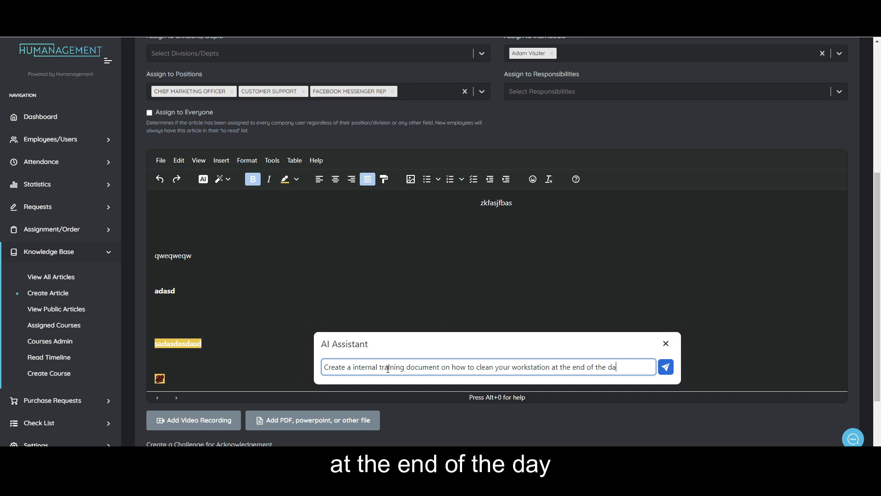
pyautogui.click(666, 367)
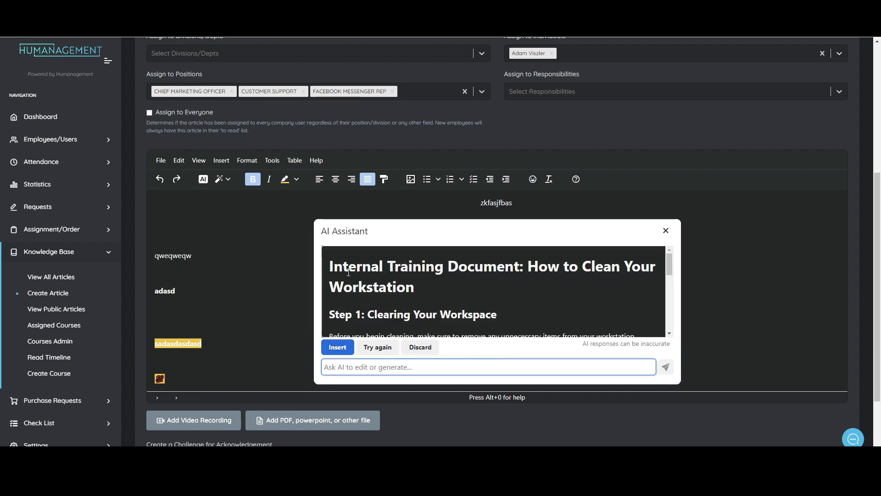
# Step: Review the generated training document in the AI Assistant and insert it into the article
pyautogui.scroll(-3, 349, 273)
pyautogui.scroll(1, 401, 288)
pyautogui.scroll(-5, 401, 288)
pyautogui.scroll(3, 428, 348)
pyautogui.scroll(6, 429, 348)
pyautogui.scroll(-1, 355, 222)
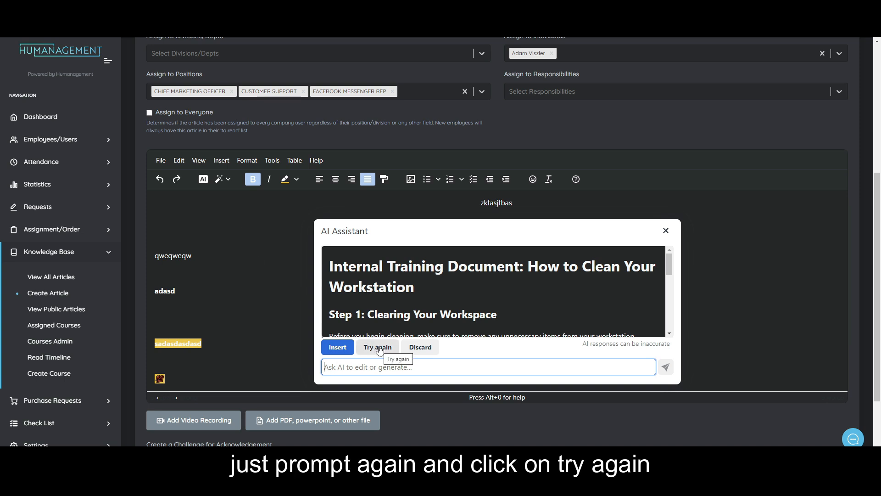
pyautogui.click(337, 347)
# Step: Delete all the sample text and the blank line above the inserted training document's title
pyautogui.scroll(3, 275, 270)
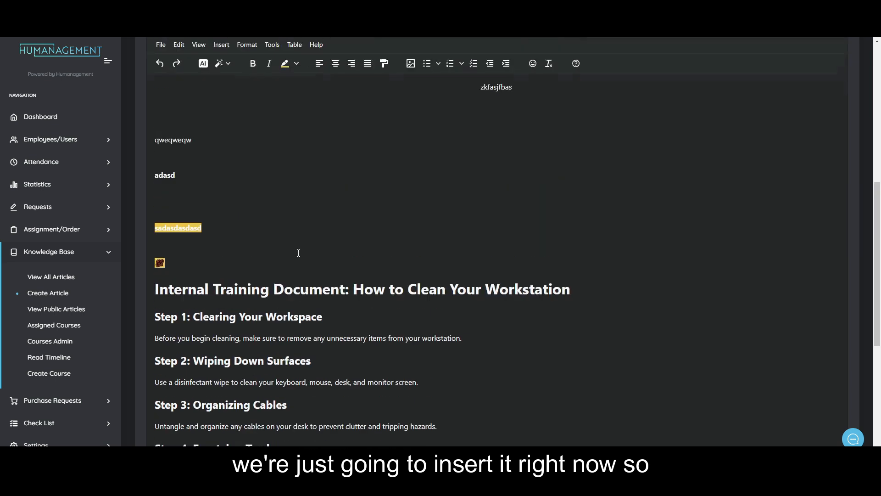
pyautogui.scroll(1, 244, 296)
pyautogui.scroll(-3, 238, 261)
pyautogui.moveTo(157, 230); pyautogui.dragTo(441, 339)
pyautogui.click(440, 339)
pyautogui.scroll(-4, 406, 328)
pyautogui.scroll(5, 404, 328)
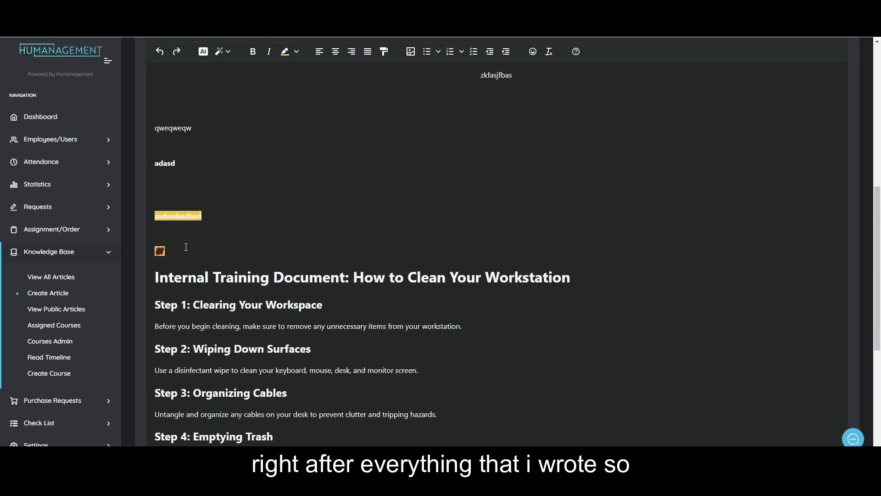
pyautogui.scroll(3, 201, 213)
pyautogui.moveTo(203, 353); pyautogui.dragTo(164, 212)
pyautogui.press('BackSpace')
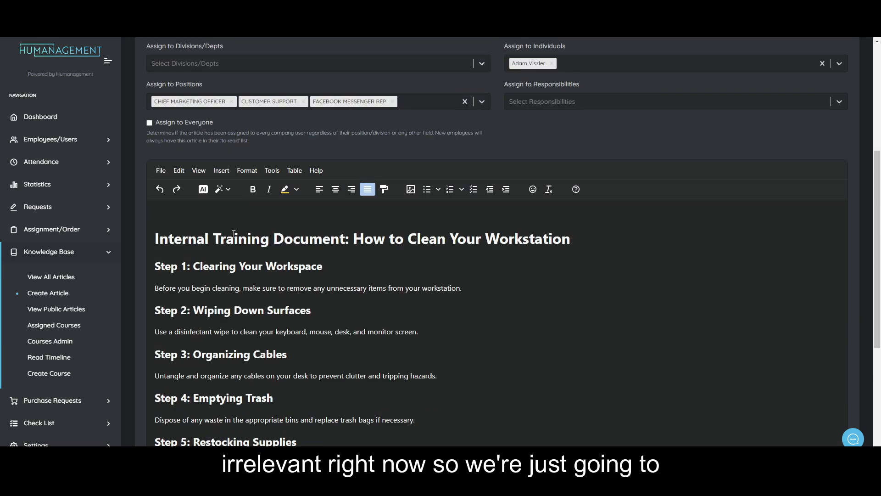
pyautogui.press('BackSpace')
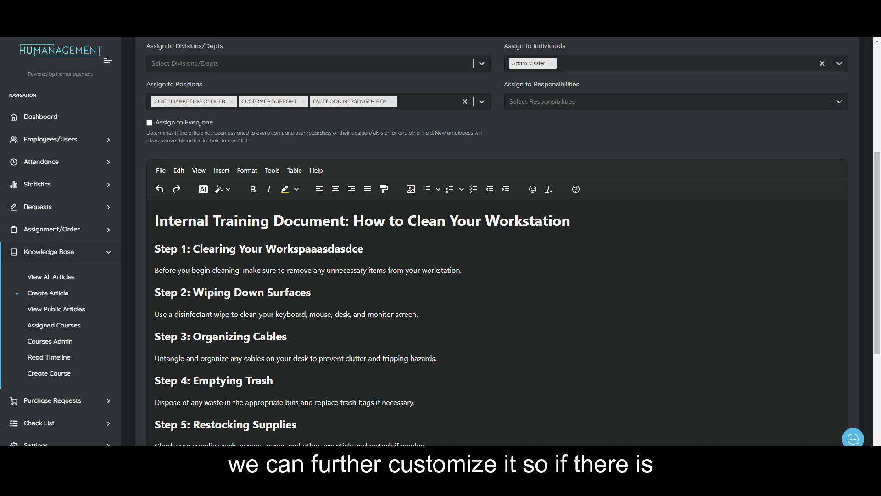
# Step: Undo the stray text typed into the Step 1 heading and look through the document
pyautogui.hotkey('ctrl', 'z')
pyautogui.scroll(-3, 359, 259)
pyautogui.scroll(2, 353, 248)
pyautogui.scroll(-4, 347, 234)
pyautogui.scroll(3, 347, 234)
pyautogui.scroll(-3, 368, 241)
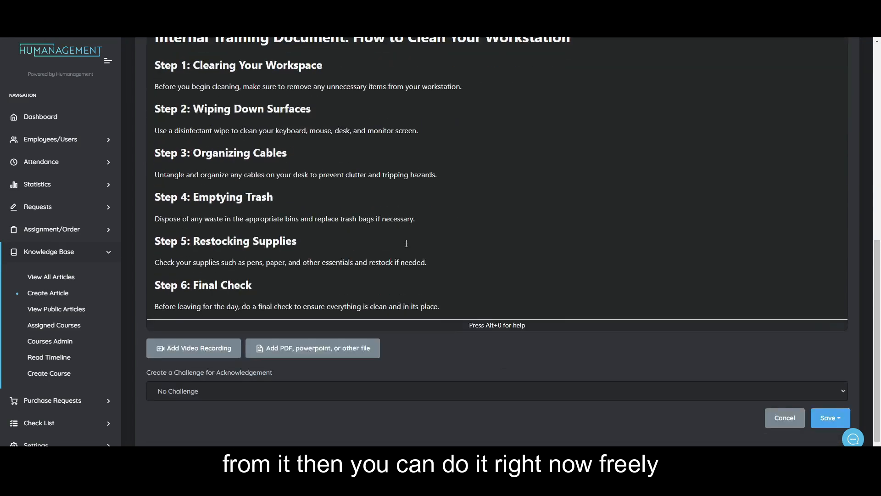
pyautogui.scroll(2, 394, 248)
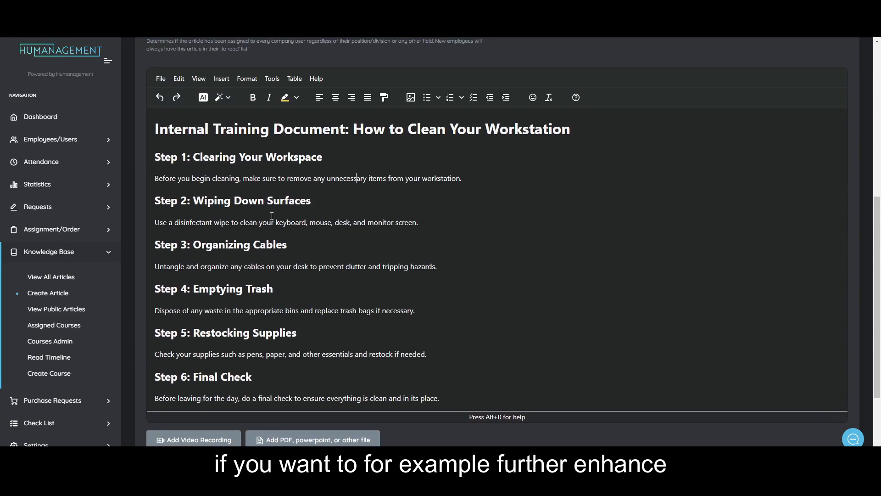
# Step: Select the entire training document and have the AI change its tone to Friendly
pyautogui.click(356, 177)
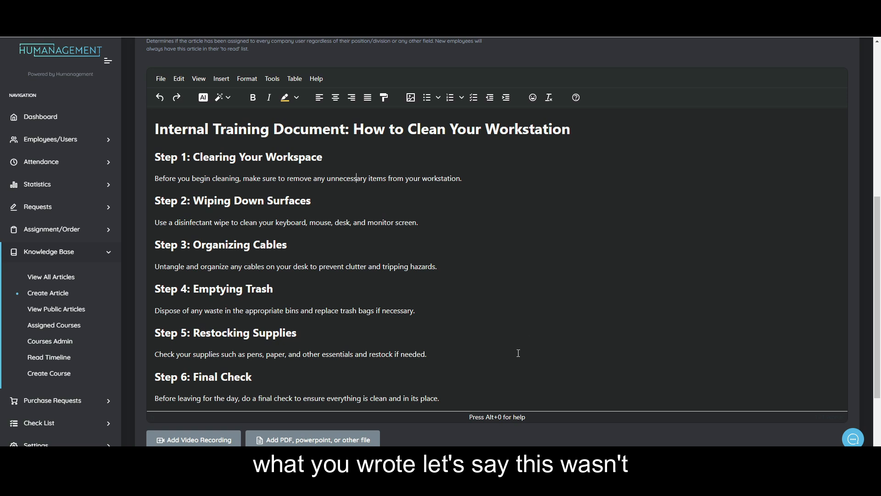
pyautogui.moveTo(479, 397); pyautogui.dragTo(154, 125)
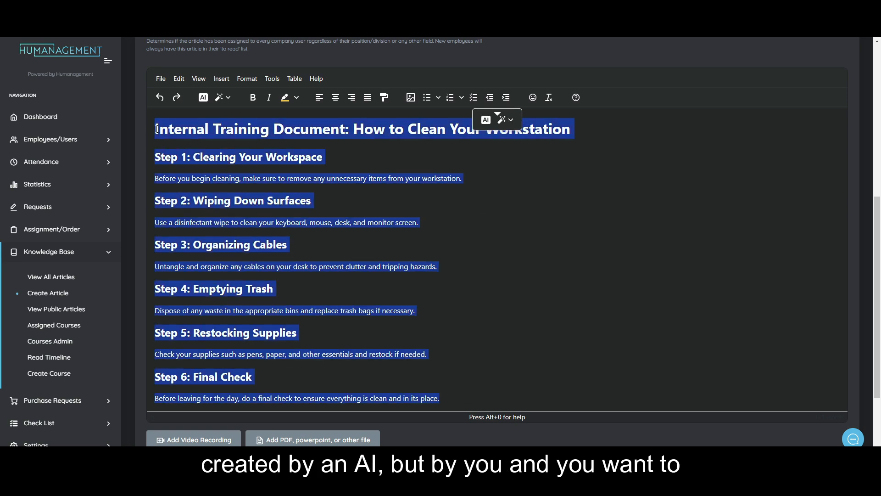
pyautogui.click(431, 252)
pyautogui.moveTo(406, 376); pyautogui.dragTo(155, 125)
pyautogui.scroll(2, 290, 275)
pyautogui.scroll(-3, 295, 294)
pyautogui.scroll(2, 302, 276)
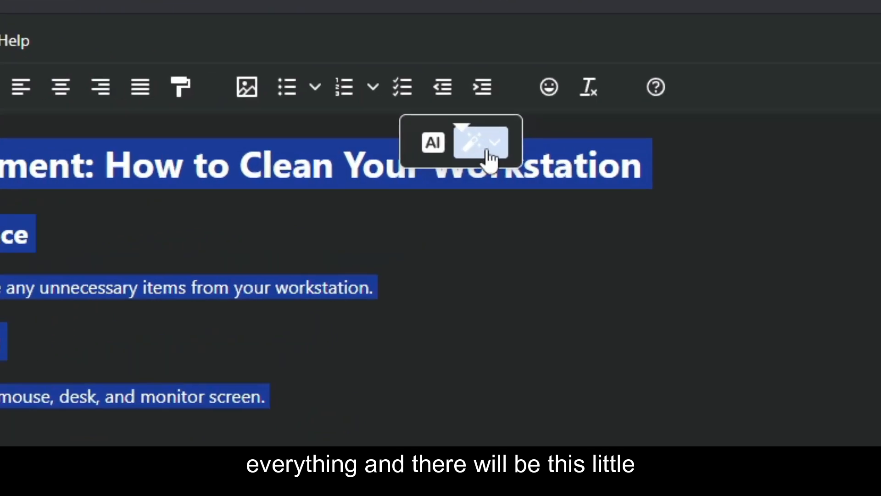
pyautogui.click(506, 169)
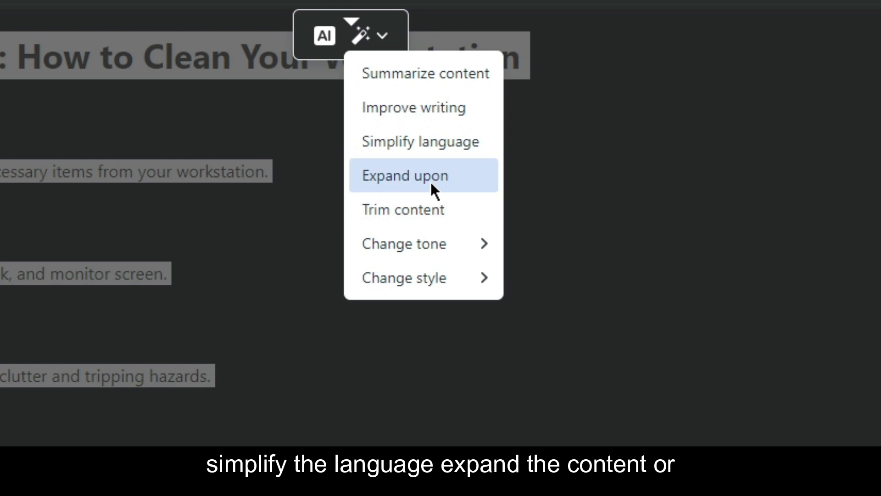
pyautogui.moveTo(418, 256)
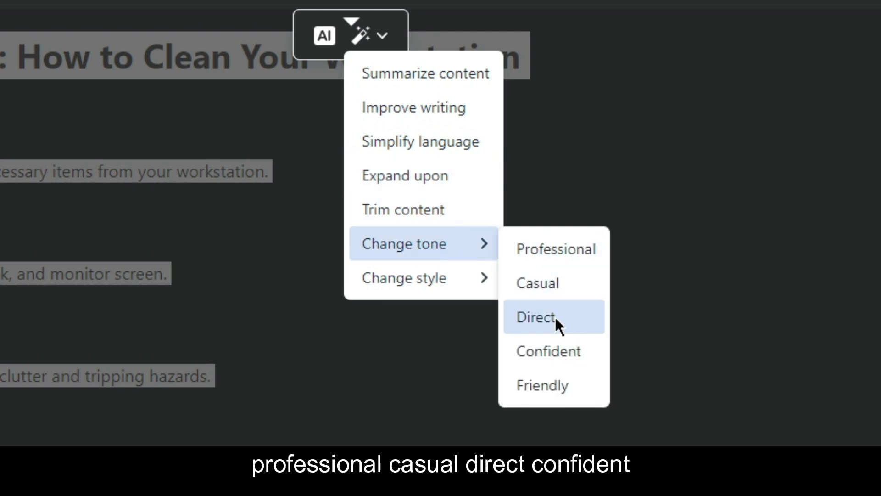
pyautogui.moveTo(435, 277)
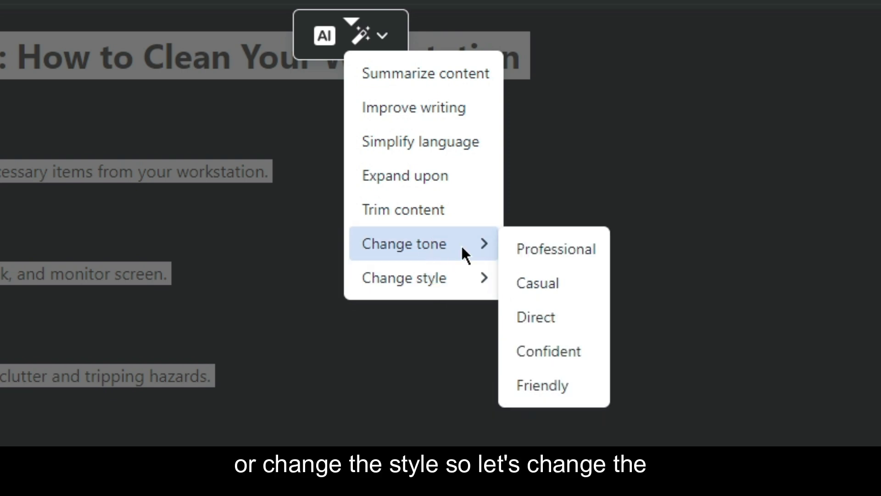
pyautogui.click(543, 384)
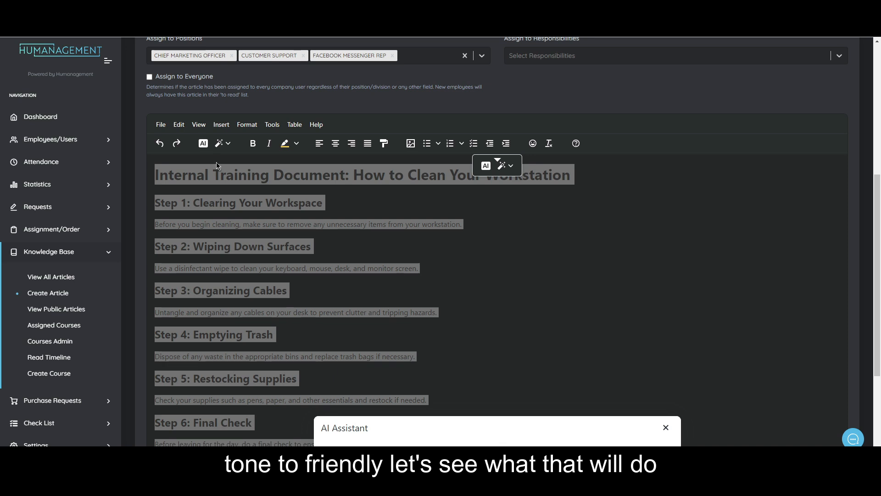
# Step: Insert the AI's friendly rewrite in place of the selected document text
pyautogui.scroll(-1, 421, 222)
pyautogui.scroll(1, 421, 221)
pyautogui.scroll(-1, 368, 323)
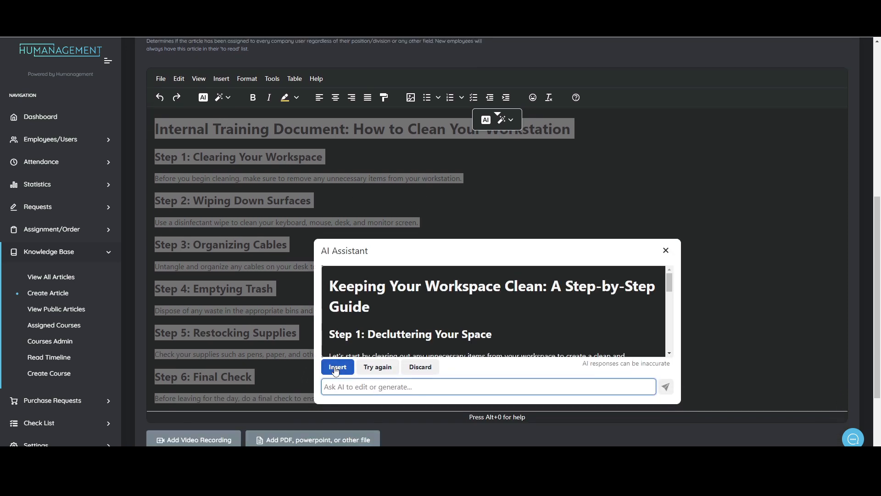
pyautogui.click(335, 367)
# Step: Examine the title, step headings and descriptions of the rewritten workstation cleaning guide
pyautogui.moveTo(214, 129); pyautogui.dragTo(461, 129)
pyautogui.moveTo(181, 156); pyautogui.dragTo(291, 179)
pyautogui.moveTo(188, 178); pyautogui.dragTo(413, 205)
pyautogui.click(524, 285)
pyautogui.scroll(-3, 538, 265)
pyautogui.scroll(5, 535, 264)
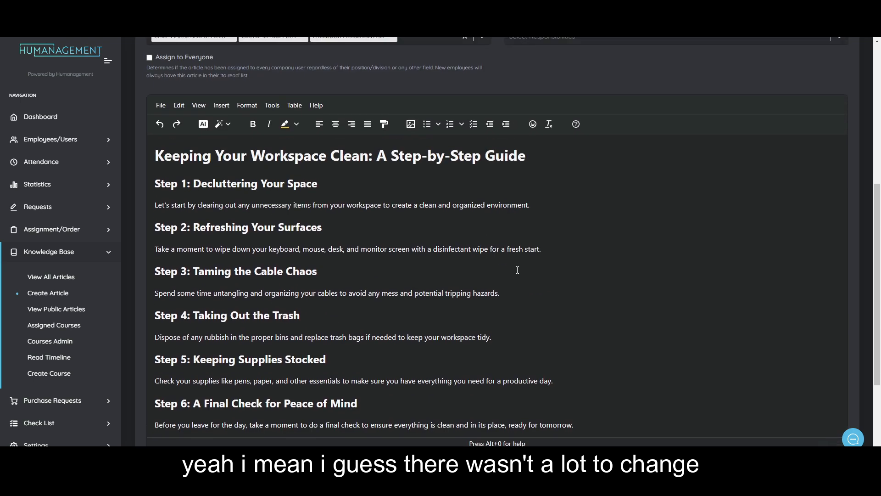
pyautogui.scroll(-3, 505, 309)
pyautogui.moveTo(590, 379); pyautogui.dragTo(425, 232)
pyautogui.click(496, 286)
pyautogui.scroll(2, 403, 265)
pyautogui.scroll(-3, 420, 262)
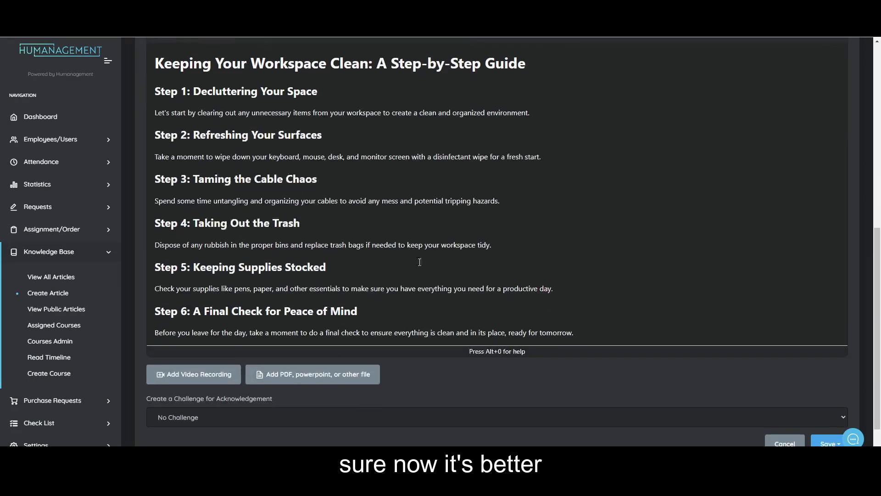
# Step: Have the AI improve the writing of the entire workspace cleaning guide and insert the result in place of the original text
pyautogui.moveTo(586, 333); pyautogui.dragTo(151, 59)
pyautogui.scroll(2, 258, 139)
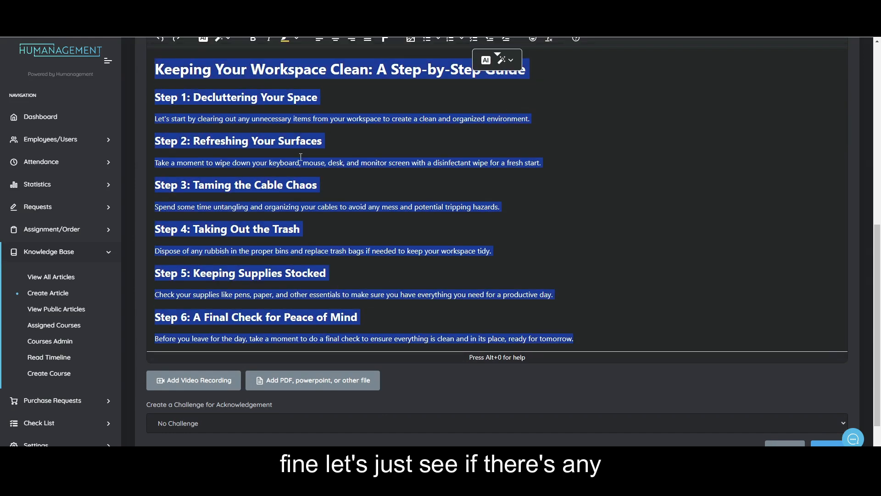
pyautogui.click(229, 130)
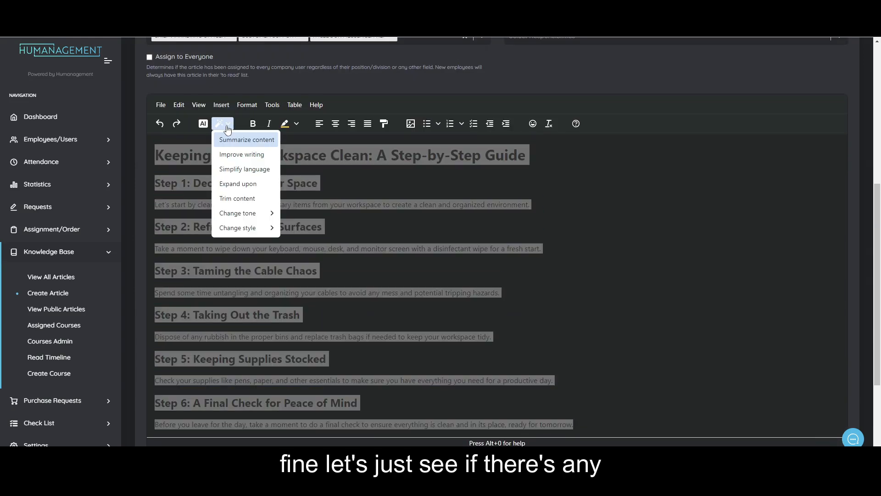
pyautogui.click(248, 155)
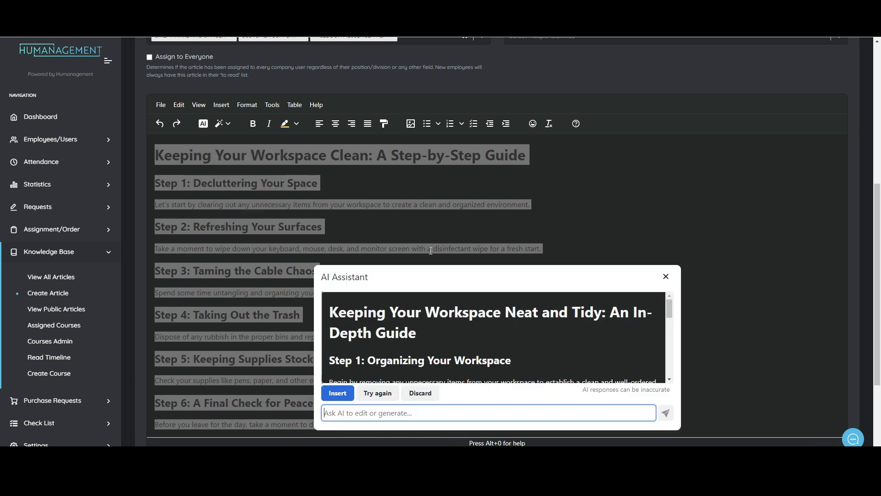
pyautogui.click(335, 392)
pyautogui.moveTo(184, 181); pyautogui.dragTo(444, 249)
pyautogui.click(557, 271)
pyautogui.scroll(-3, 556, 270)
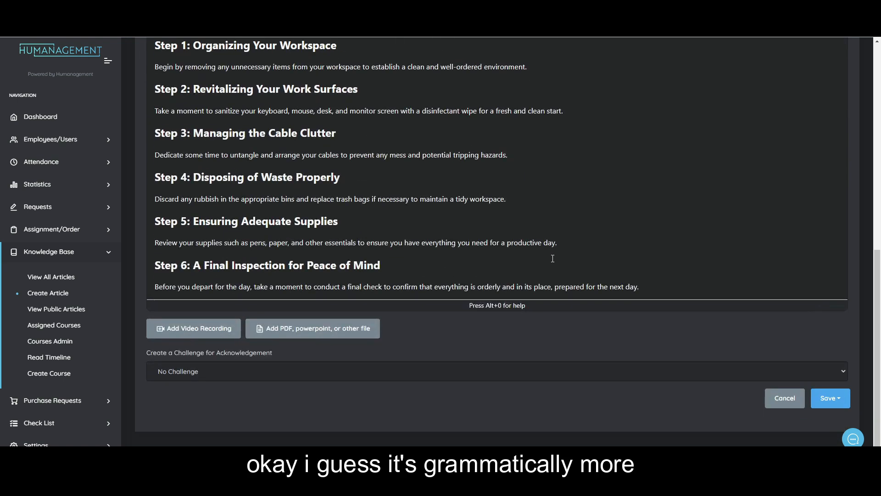
pyautogui.scroll(3, 552, 259)
# Step: Upload the video "calculating graphs humanagement.mp4" from the Edited folder of Humanagement tutorials as the article's video recording
pyautogui.scroll(-3, 548, 256)
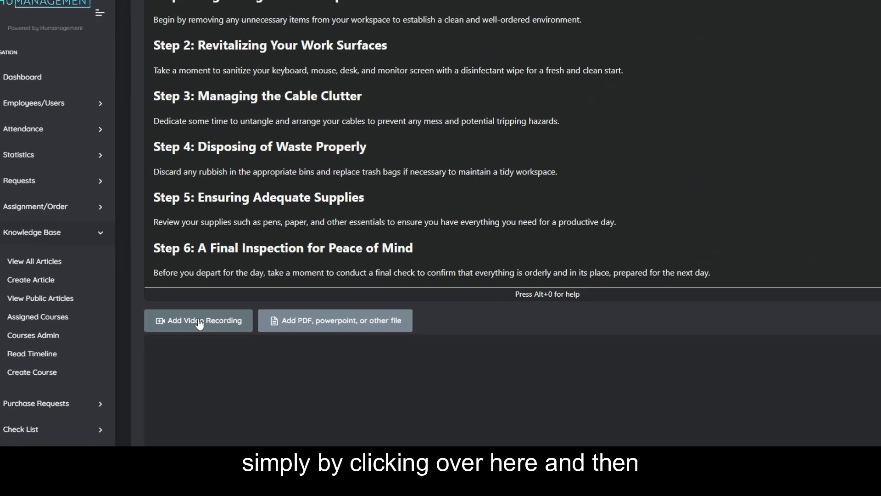
pyautogui.click(227, 281)
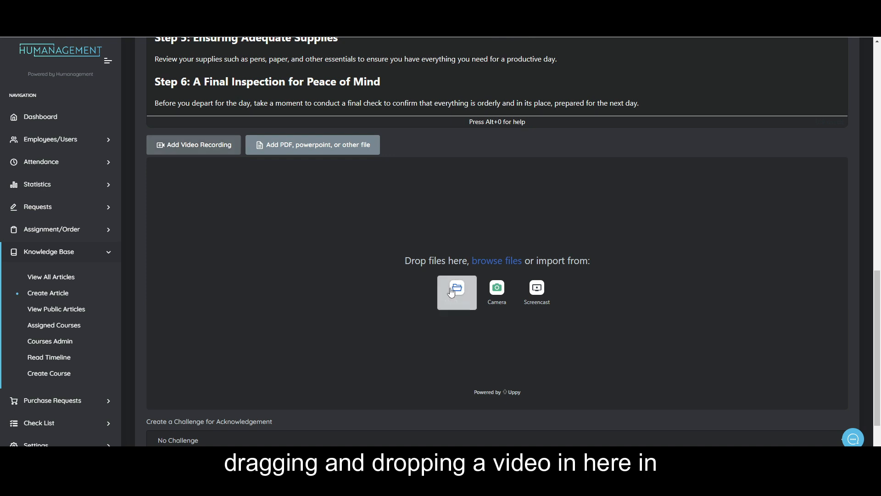
pyautogui.click(457, 289)
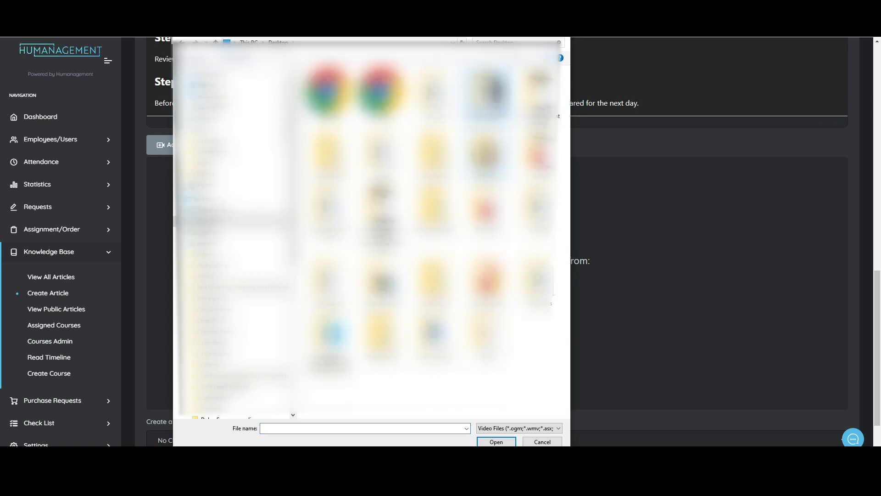
pyautogui.doubleClick(488, 92)
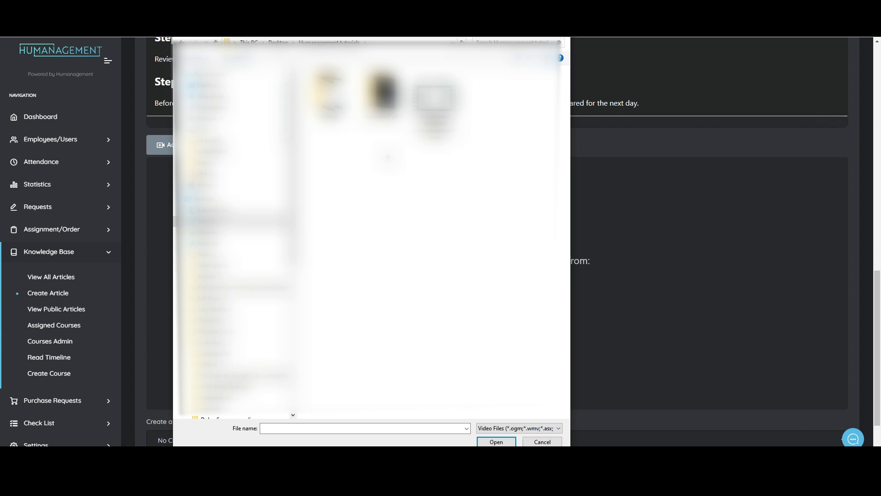
pyautogui.doubleClick(332, 107)
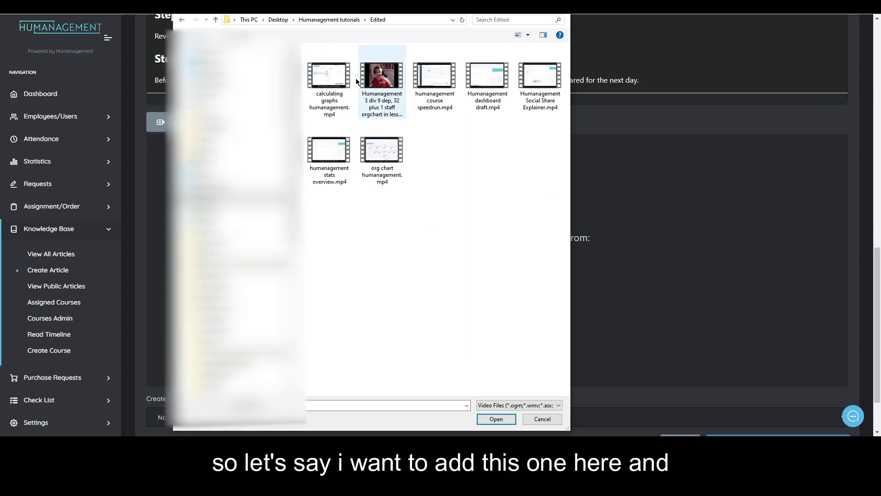
pyautogui.click(335, 79)
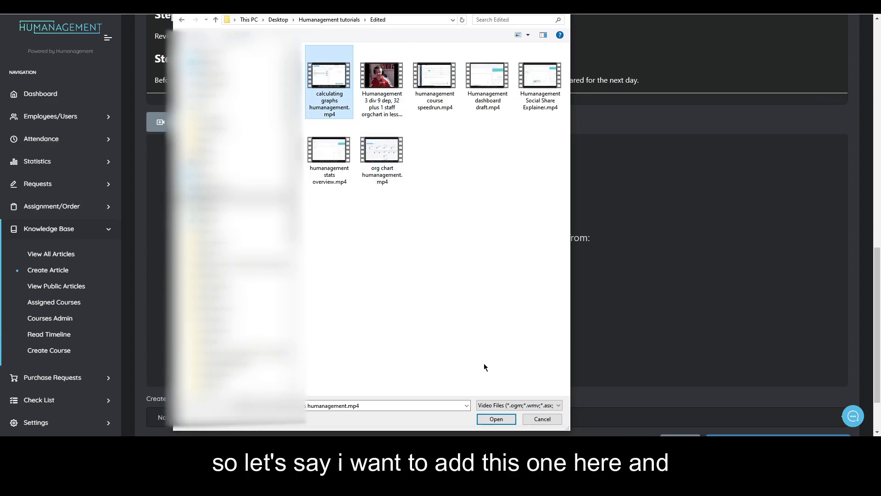
pyautogui.click(499, 419)
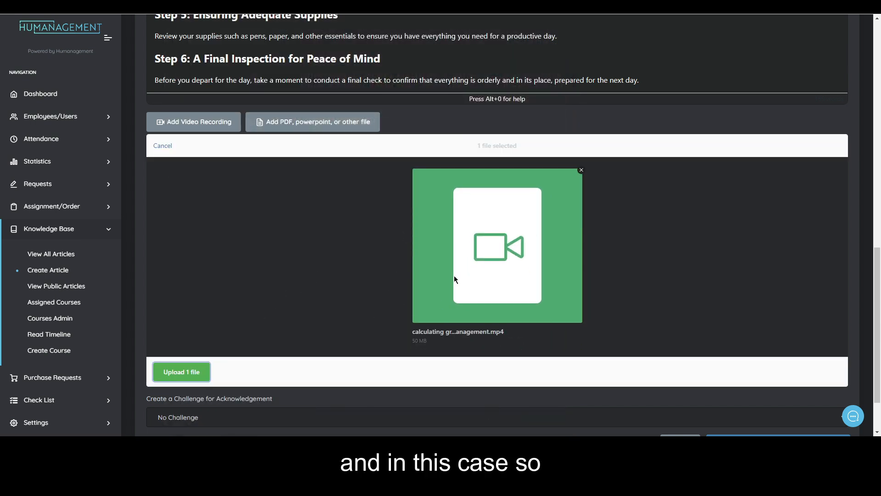
pyautogui.click(191, 374)
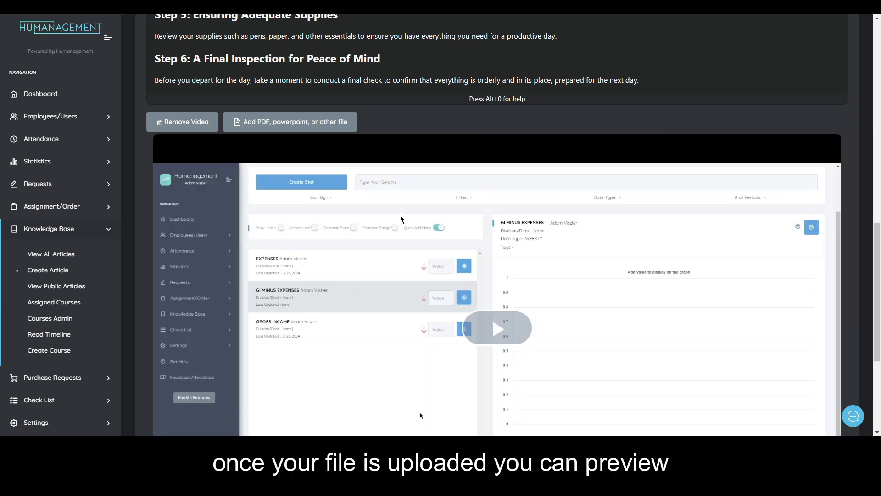
# Step: Play the uploaded video with its sound muted to preview it, and remove it from the article
pyautogui.scroll(-2, 440, 298)
pyautogui.scroll(2, 440, 300)
pyautogui.scroll(-4, 455, 294)
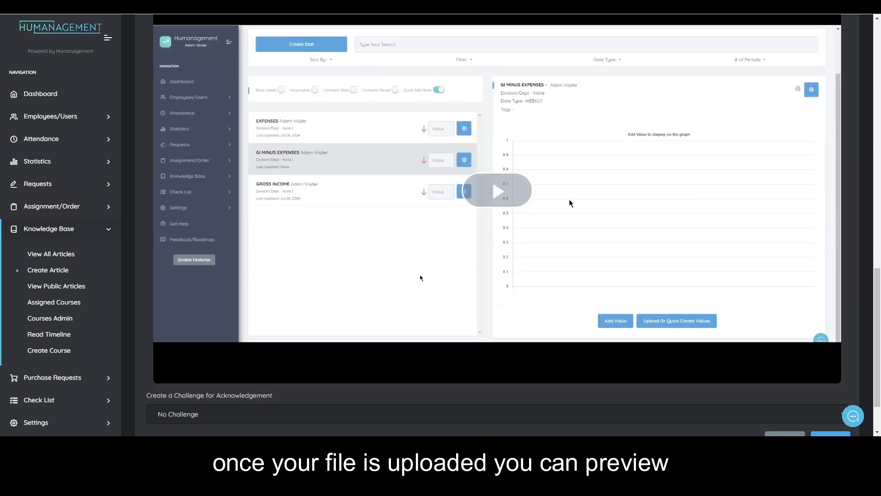
pyautogui.scroll(2, 463, 290)
pyautogui.click(446, 339)
pyautogui.scroll(-2, 360, 323)
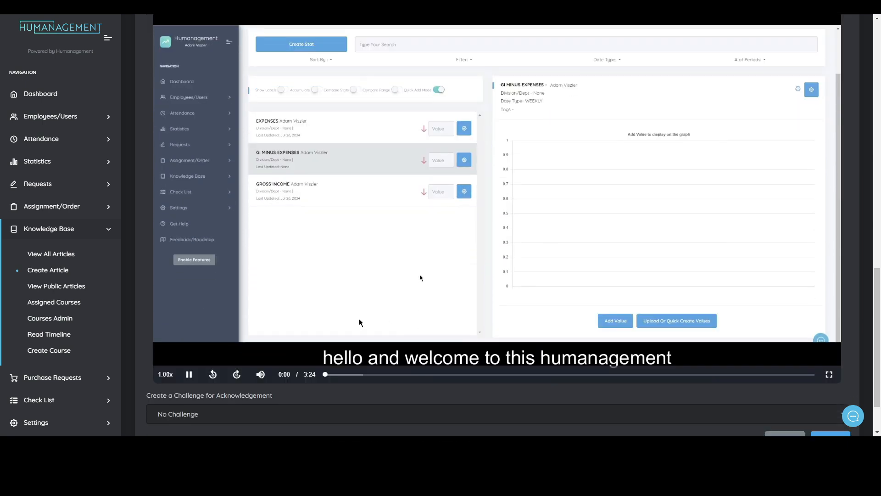
pyautogui.click(261, 375)
pyautogui.scroll(2, 455, 309)
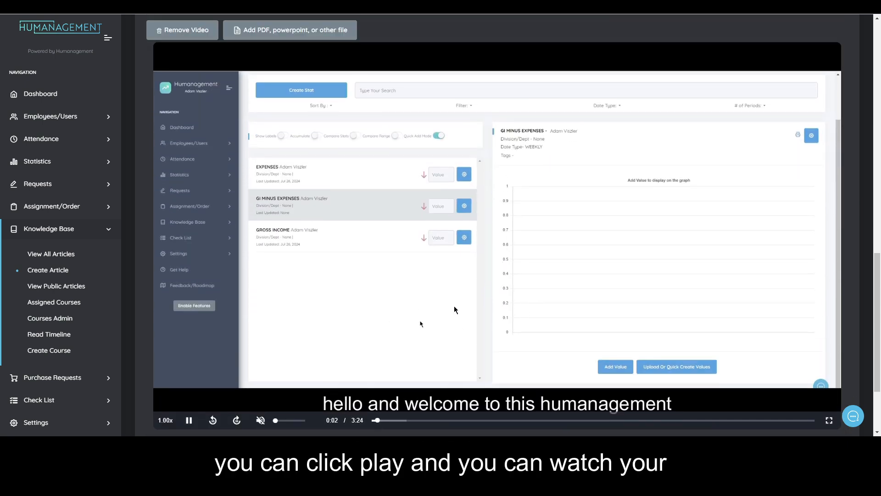
pyautogui.scroll(-3, 456, 310)
pyautogui.scroll(3, 463, 312)
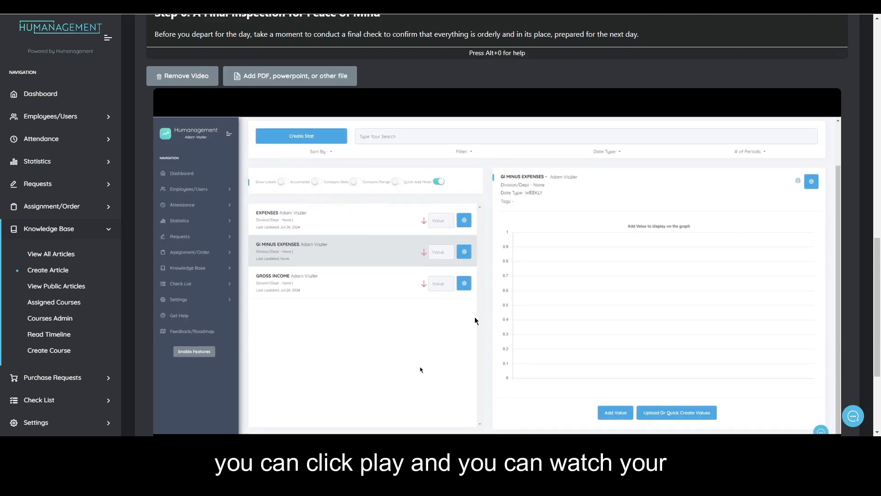
pyautogui.scroll(-3, 542, 314)
pyautogui.scroll(2, 366, 281)
pyautogui.scroll(-1, 358, 290)
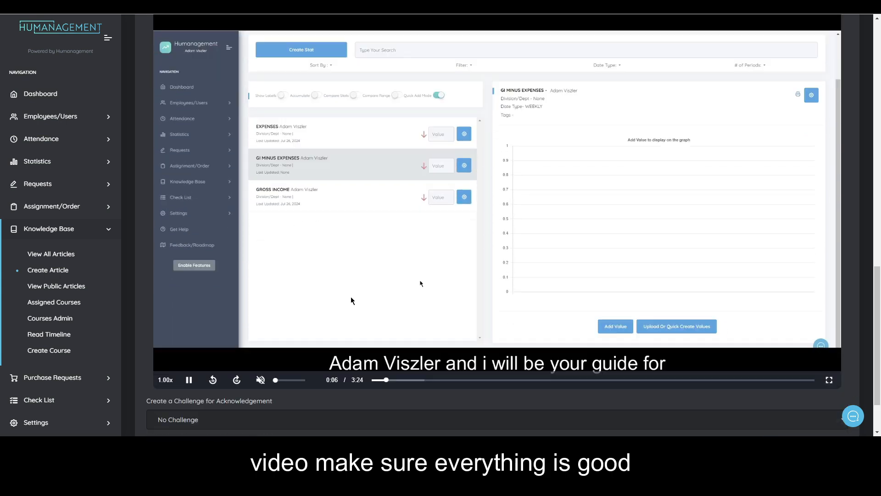
pyautogui.scroll(4, 384, 315)
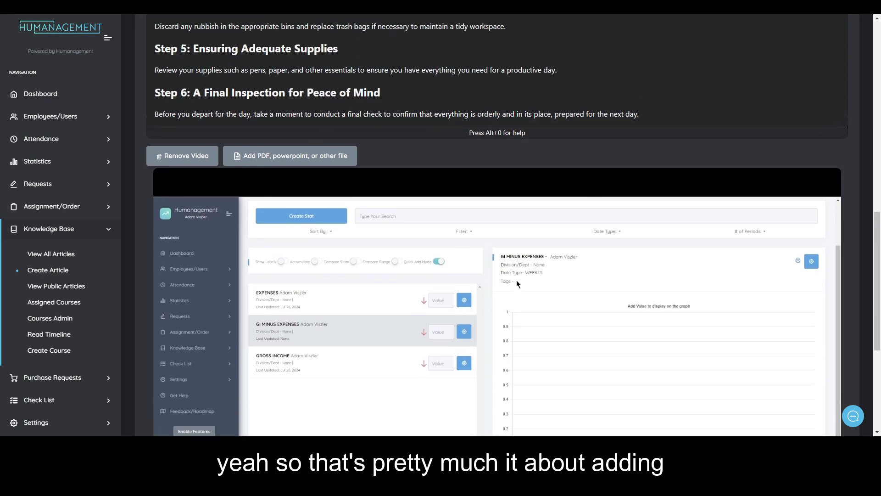
pyautogui.click(180, 172)
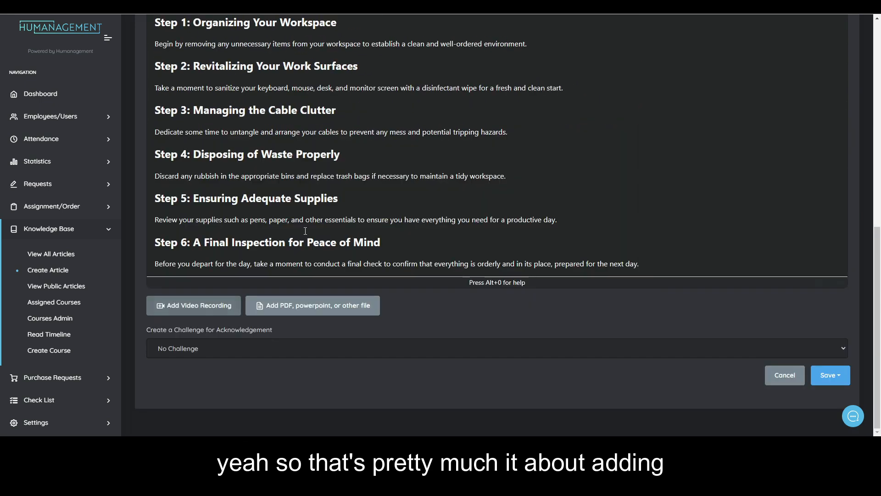
# Step: Open the video recording options and examine the My Device, Camera and Screencast import sources
pyautogui.click(201, 309)
pyautogui.scroll(-4, 432, 315)
pyautogui.scroll(-1, 432, 316)
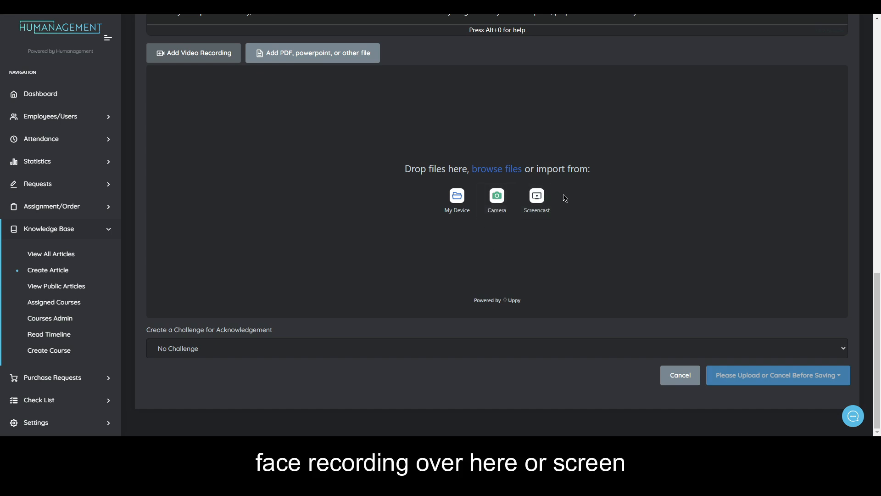
pyautogui.scroll(2, 322, 277)
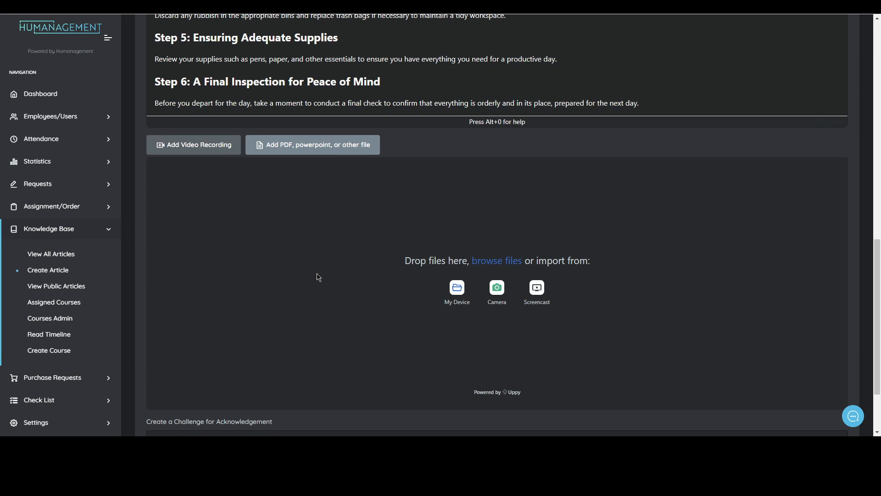
pyautogui.scroll(-1, 353, 232)
pyautogui.scroll(1, 354, 232)
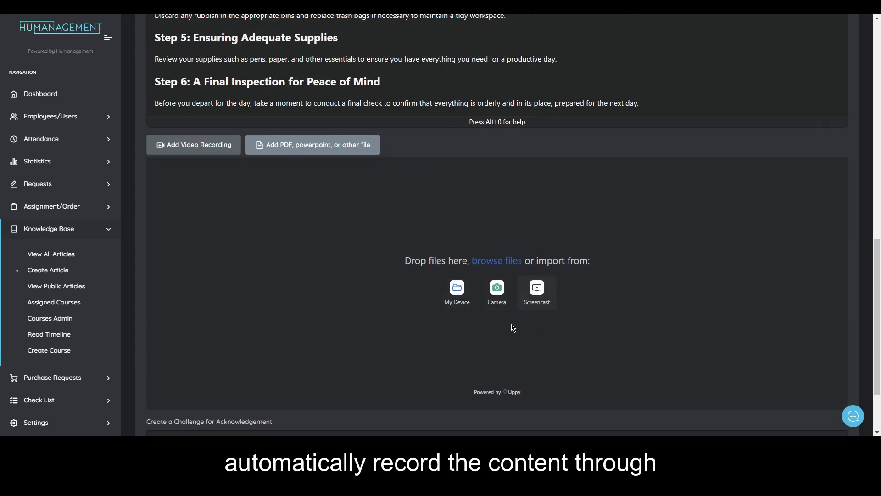
pyautogui.click(355, 278)
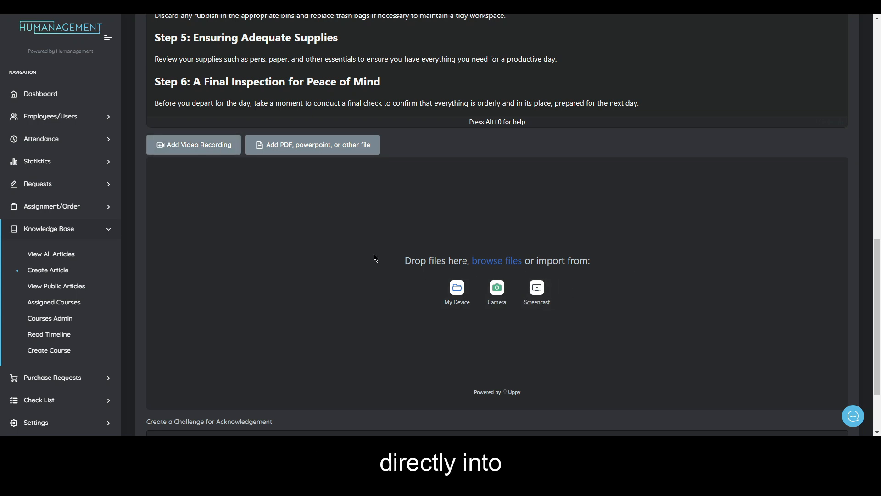
pyautogui.scroll(2, 341, 288)
pyautogui.scroll(-2, 353, 290)
pyautogui.scroll(2, 361, 289)
pyautogui.scroll(-2, 321, 289)
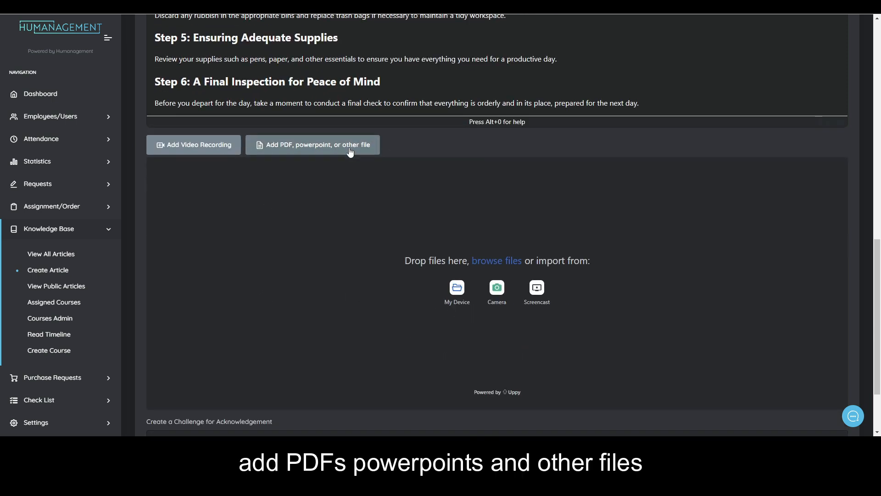
# Step: Open the article's upload area for PDF, PowerPoint or other files and look it over
pyautogui.scroll(1, 404, 198)
pyautogui.scroll(3, 327, 195)
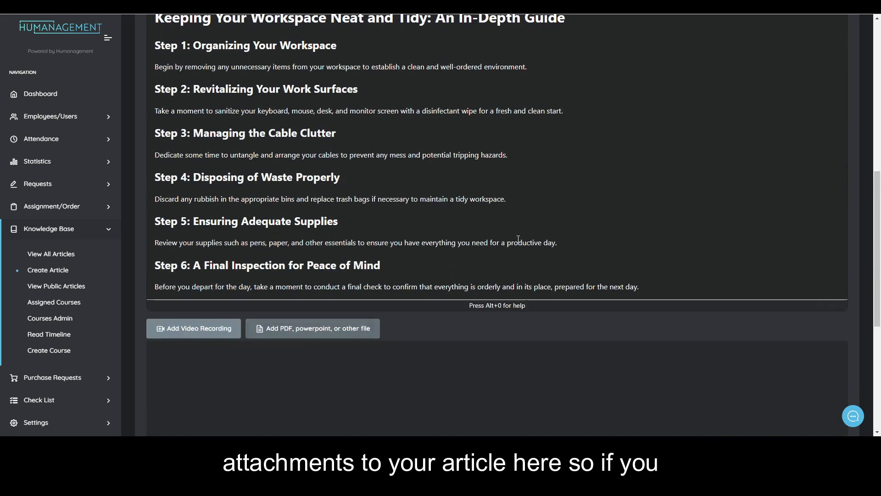
pyautogui.click(308, 329)
pyautogui.scroll(-5, 349, 299)
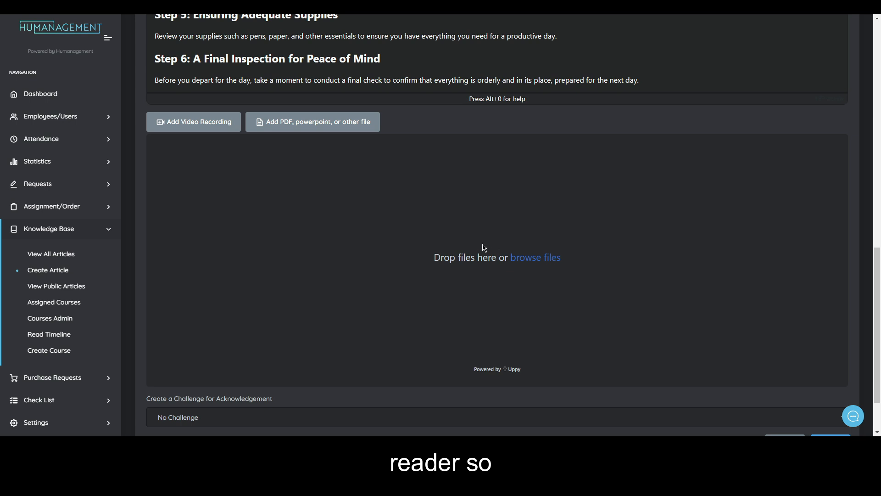
pyautogui.scroll(1, 529, 238)
pyautogui.scroll(-2, 482, 211)
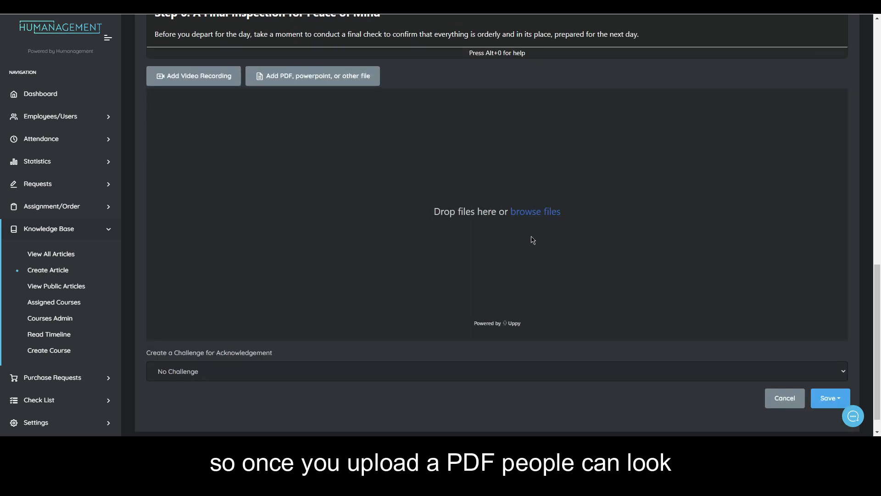
pyautogui.scroll(2, 532, 240)
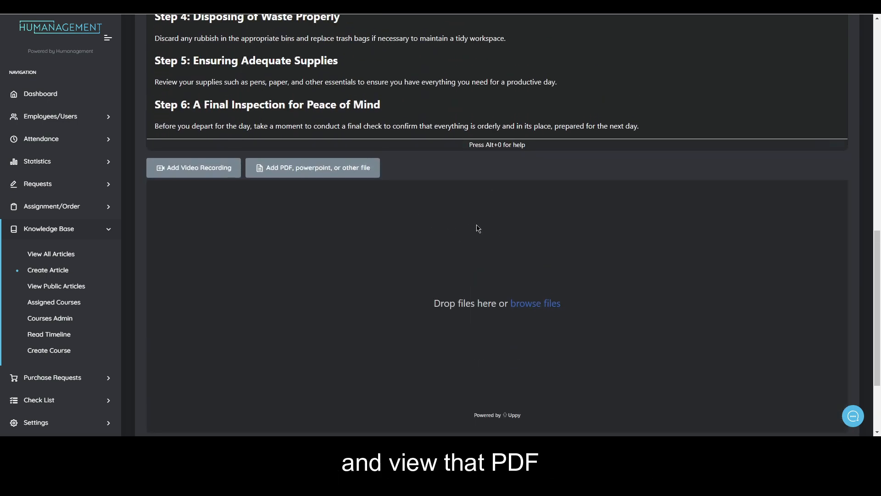
pyautogui.scroll(-1, 441, 208)
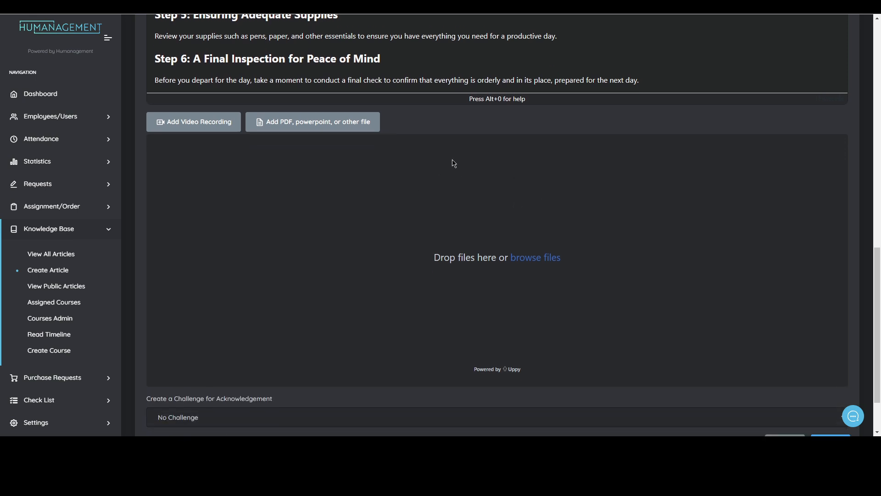
# Step: Browse to the Docs for Nav folder and upload "python chet sheet.pdf" as an attachment to the article
pyautogui.click(525, 258)
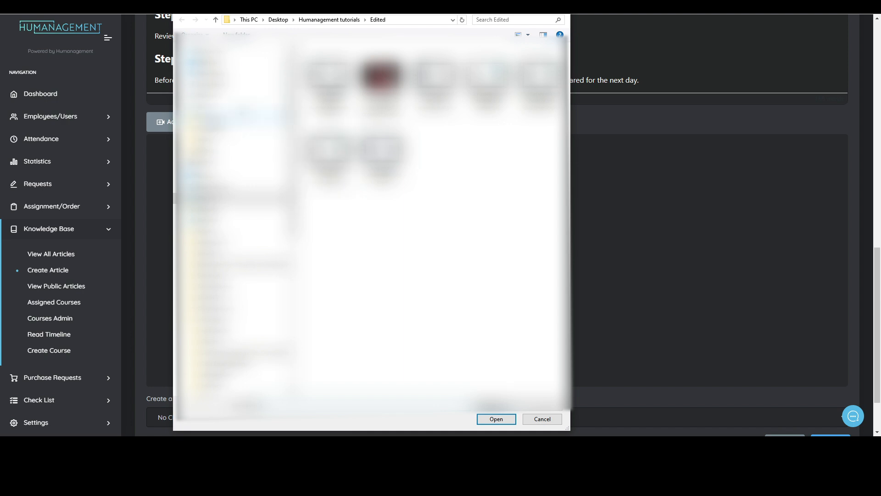
pyautogui.click(323, 20)
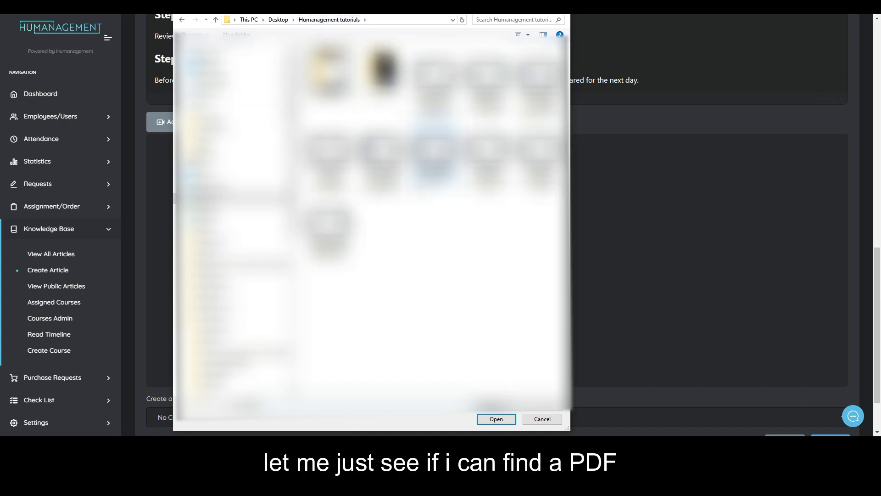
pyautogui.click(277, 20)
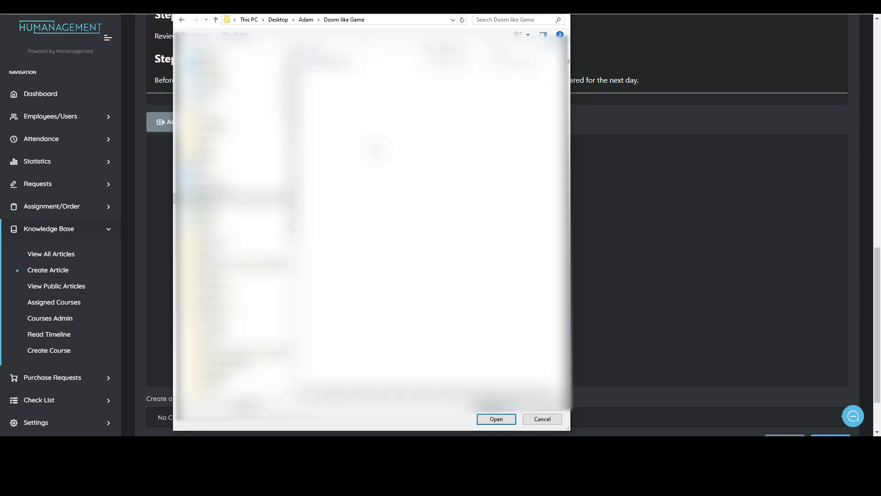
pyautogui.doubleClick(377, 164)
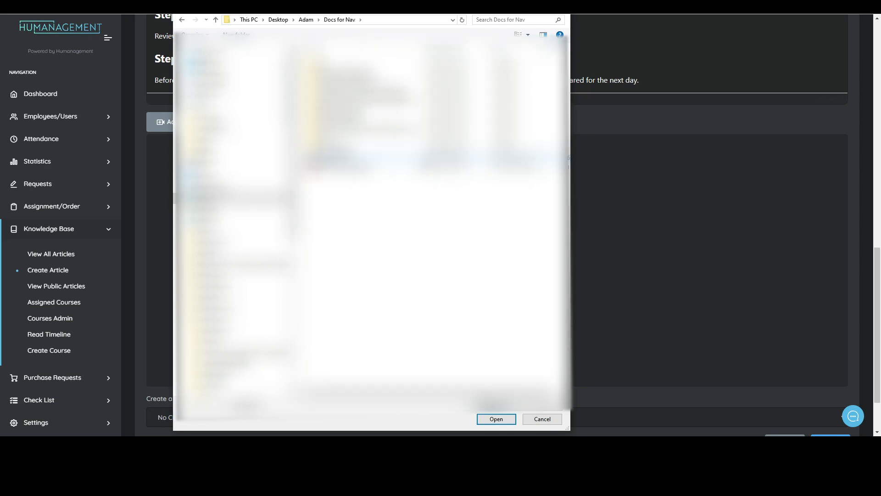
pyautogui.click(381, 166)
pyautogui.click(501, 422)
pyautogui.scroll(-3, 331, 274)
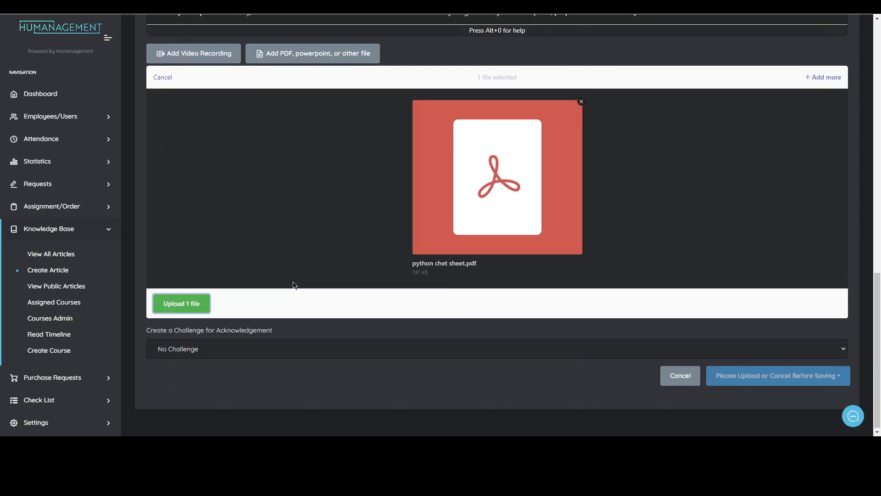
pyautogui.click(175, 304)
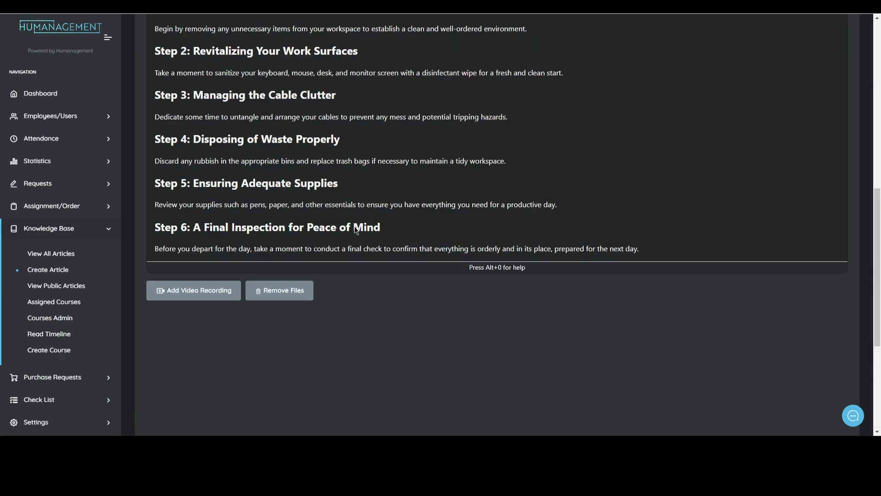
# Step: Look through the pages of the uploaded "python chet sheet.pdf" in the article's embedded PDF preview
pyautogui.scroll(-3, 408, 186)
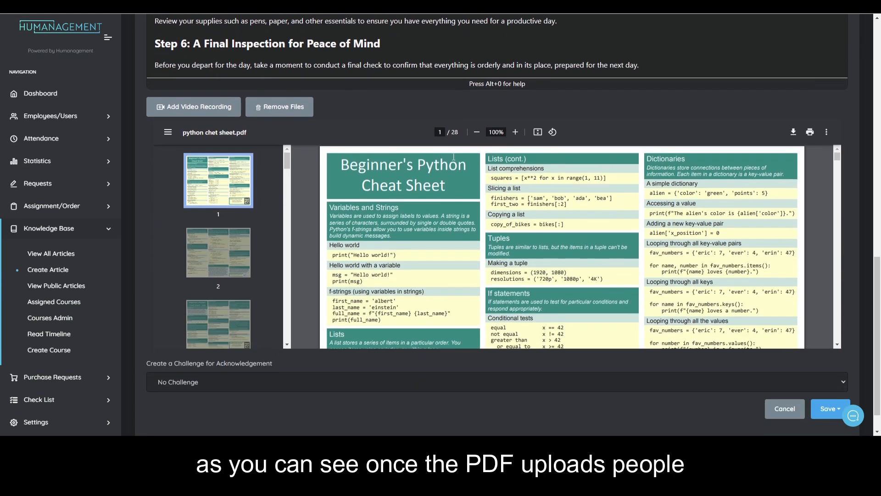
pyautogui.scroll(-10, 470, 214)
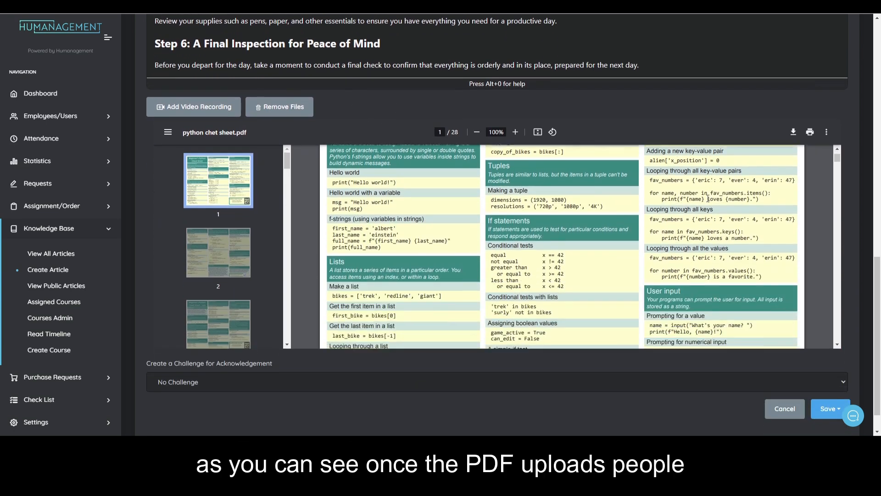
pyautogui.scroll(-12, 470, 214)
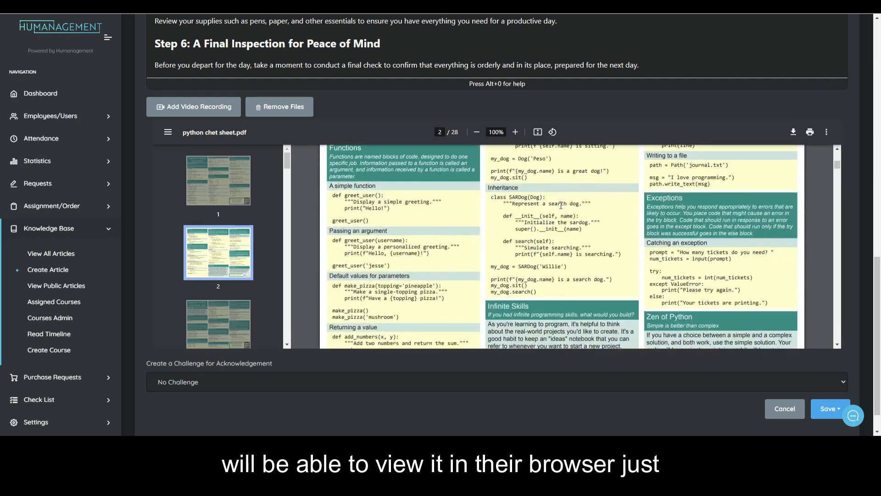
pyautogui.scroll(-20, 610, 200)
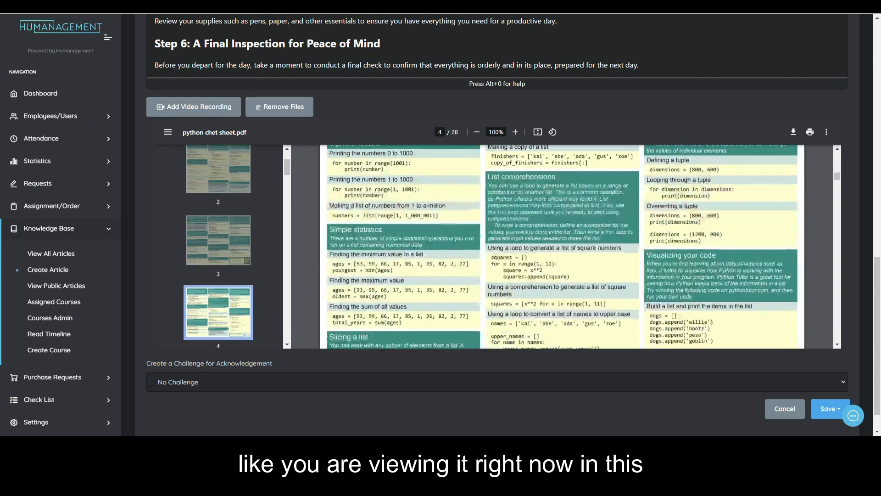
pyautogui.scroll(-18, 509, 218)
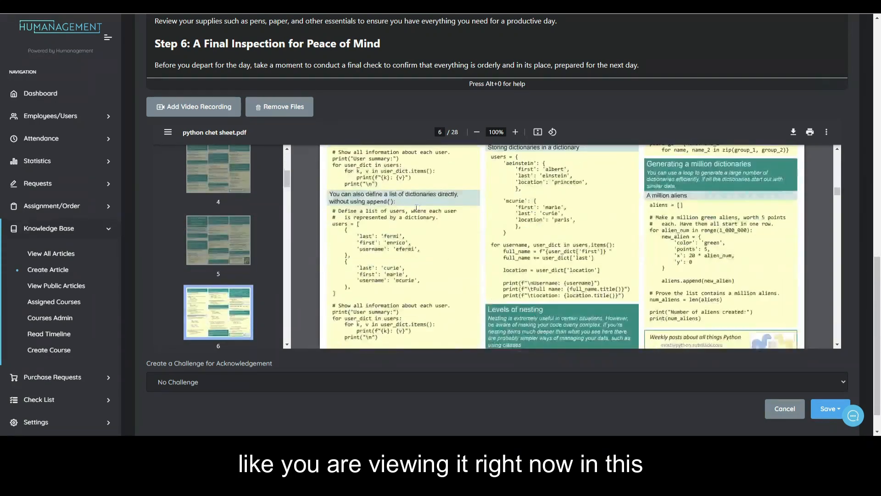
pyautogui.scroll(-20, 443, 199)
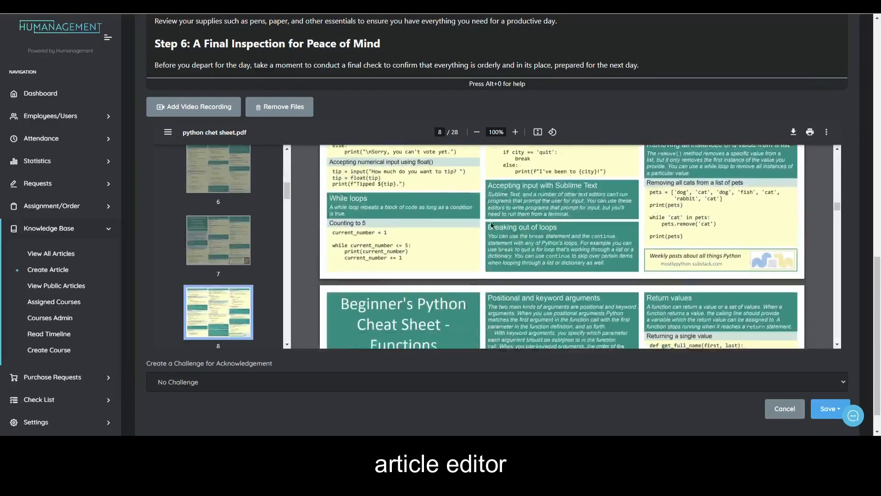
pyautogui.scroll(-20, 626, 214)
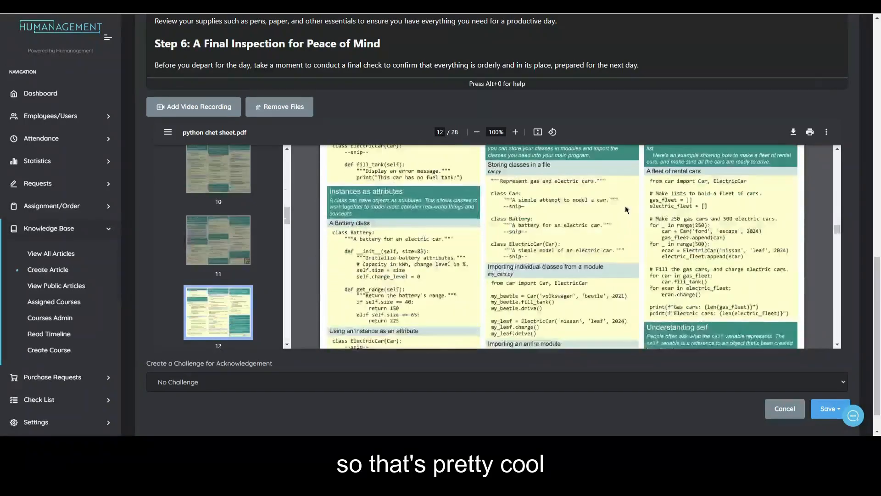
pyautogui.scroll(-20, 624, 207)
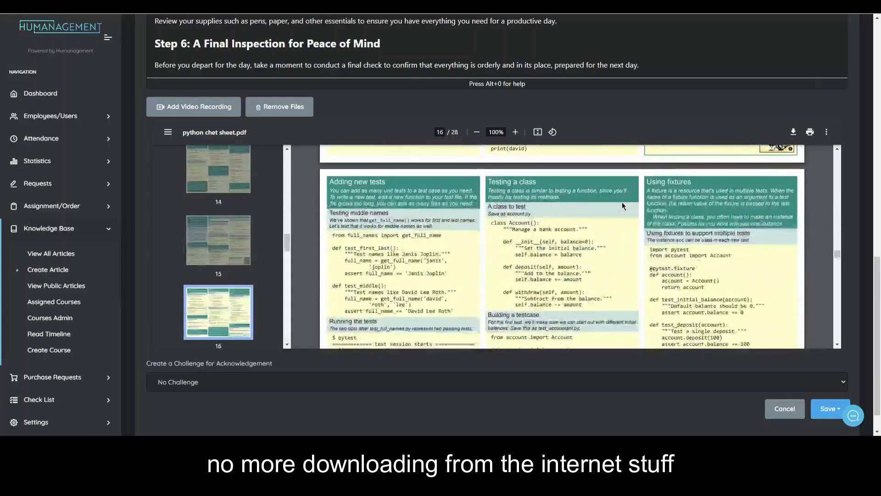
pyautogui.scroll(-20, 621, 205)
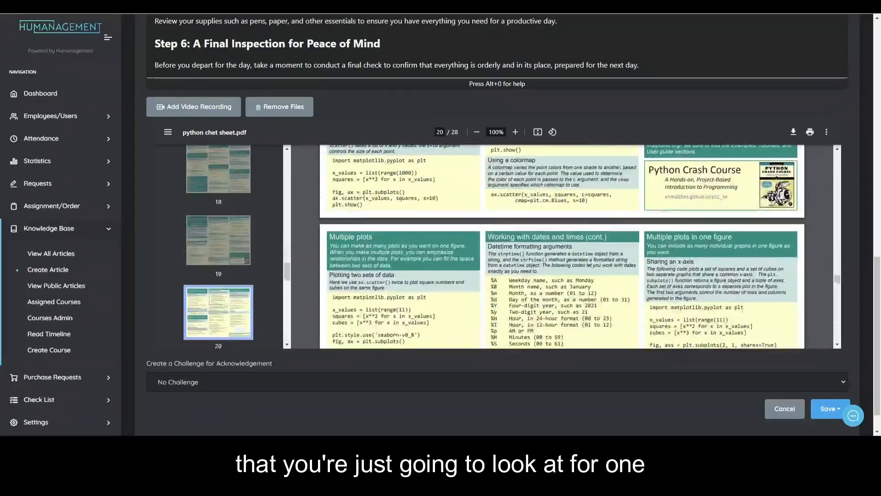
pyautogui.scroll(-15, 617, 184)
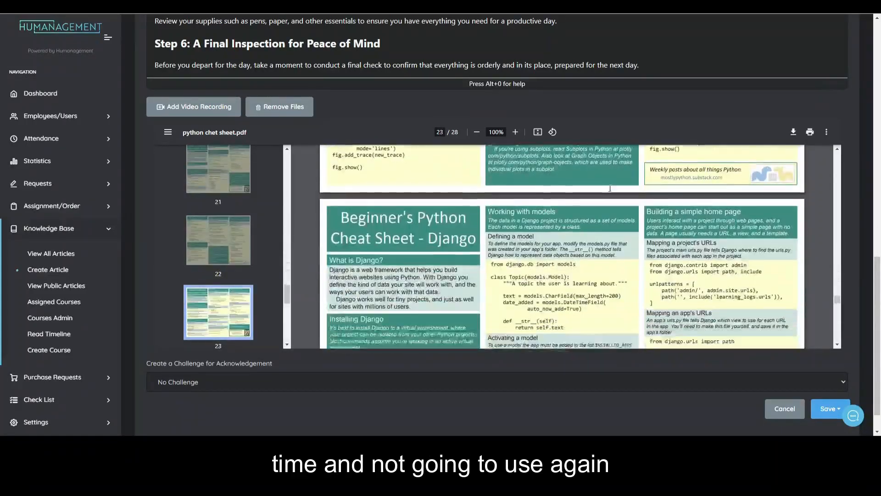
# Step: Examine the "Create a Challenge for Acknowledgement" setting beneath the article's PDF attachment
pyautogui.scroll(-1, 631, 129)
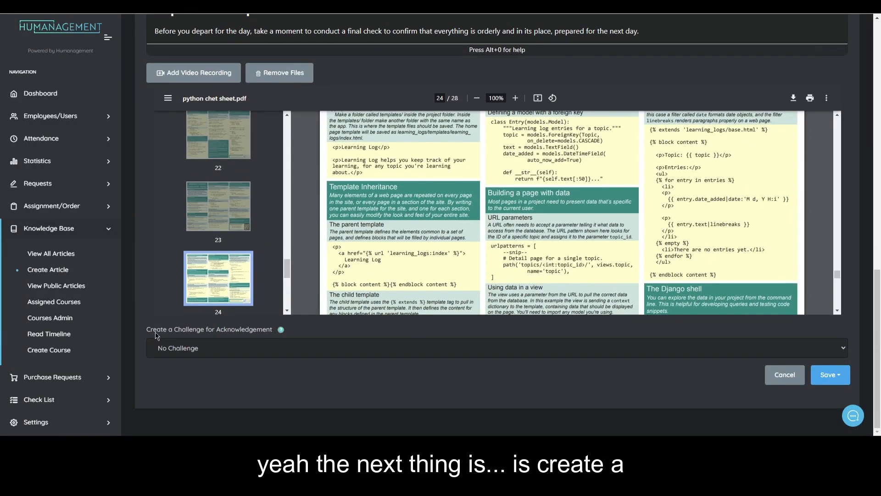
pyautogui.moveTo(157, 333); pyautogui.dragTo(230, 335)
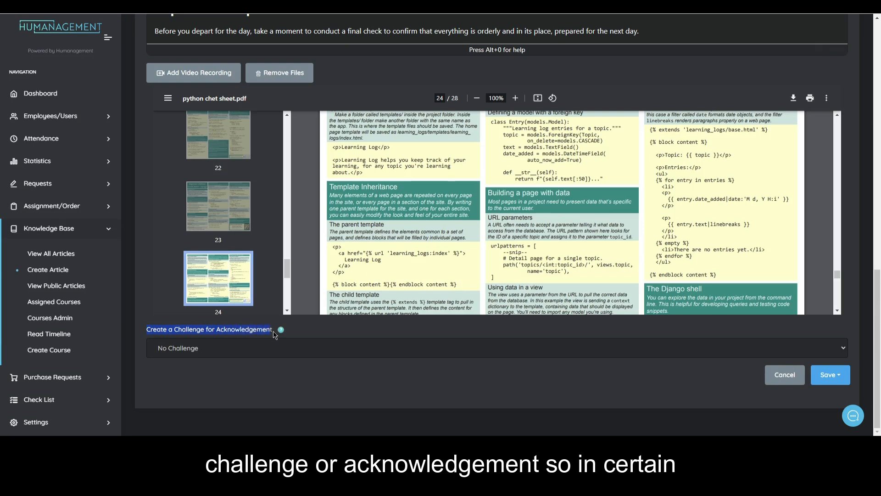